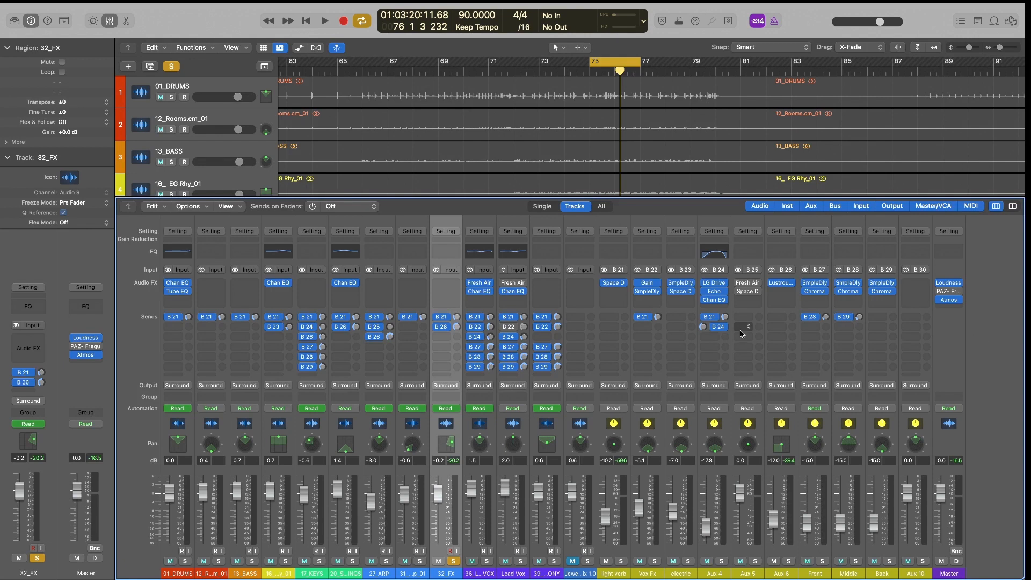
# - Inspect the Surround Panner of 36_LEAD VOX and the 3D Object Panner of 32_FX, trying a forward shift of the 32_FX object
pyautogui.doubleClick(479, 445)
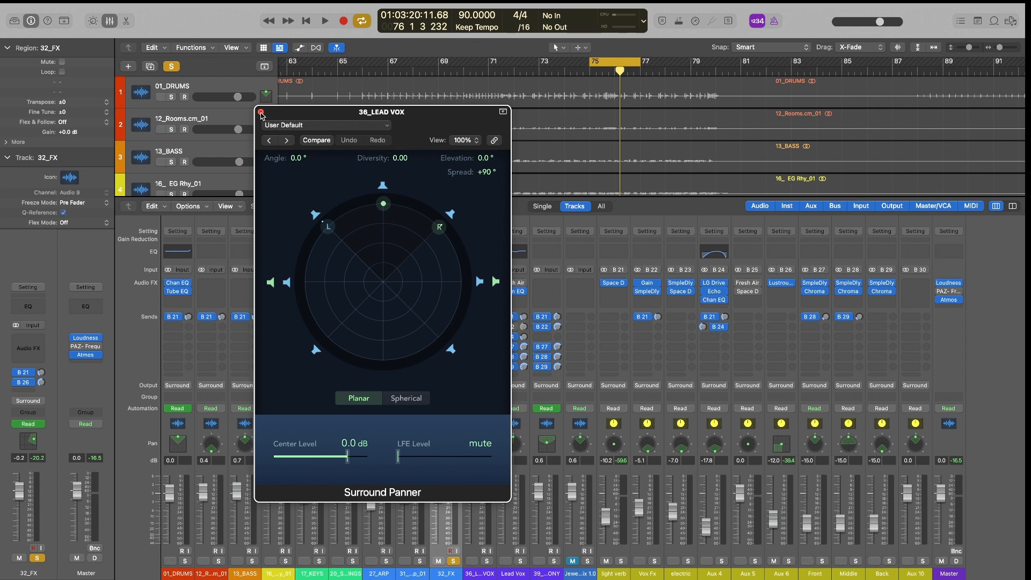
pyautogui.click(262, 112)
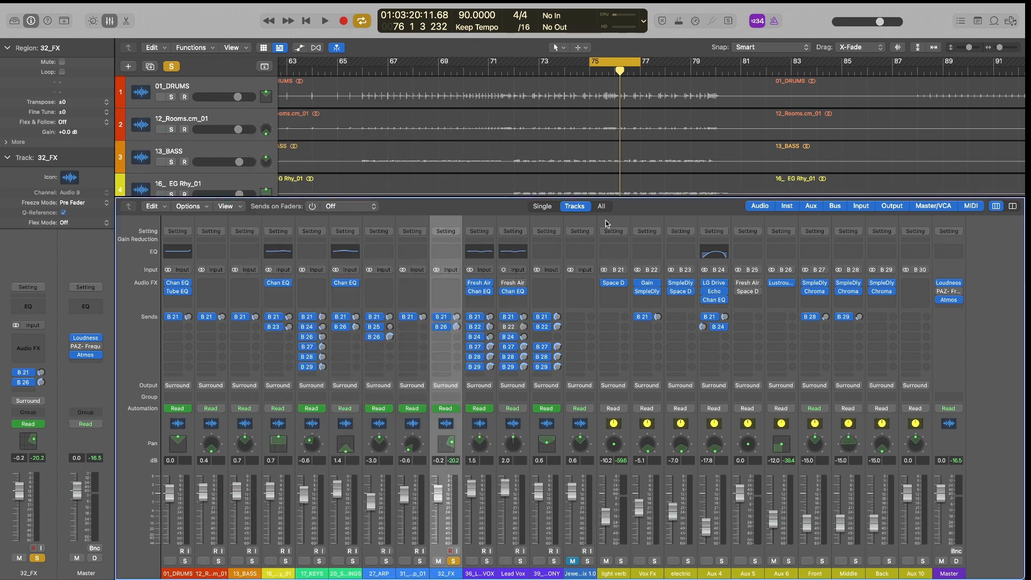
pyautogui.scroll(-8, 567, 149)
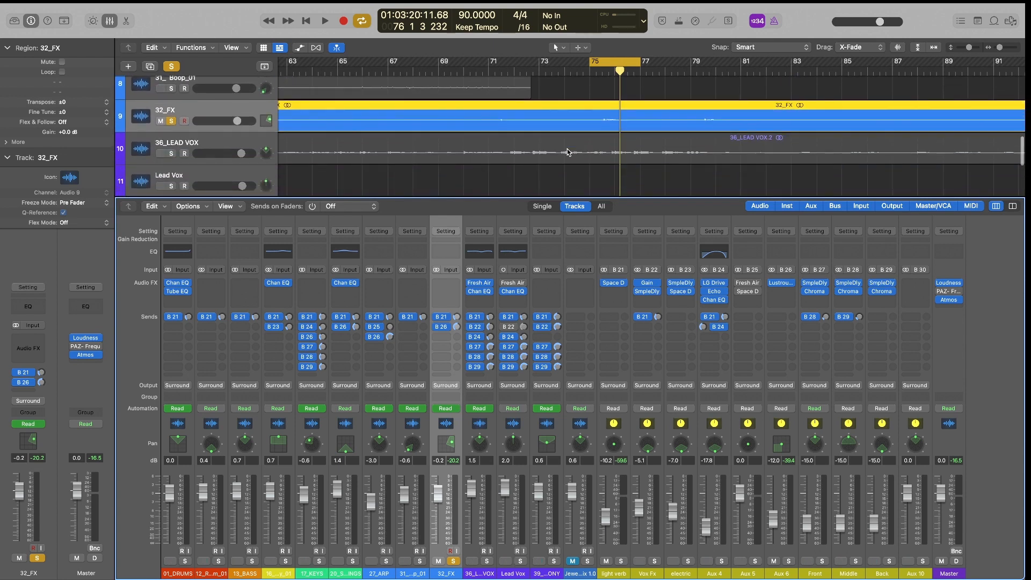
pyautogui.doubleClick(444, 451)
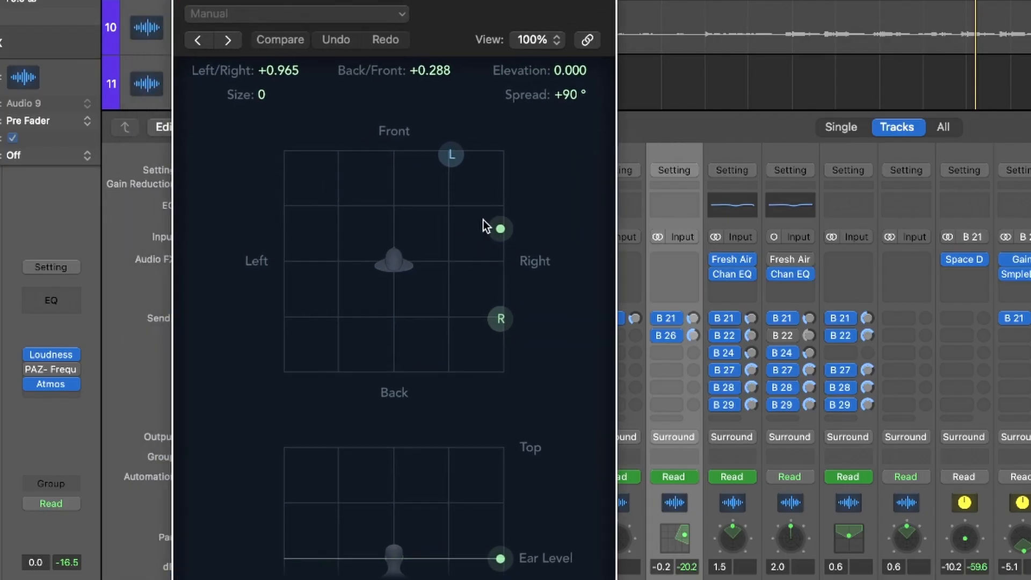
pyautogui.moveTo(500, 230); pyautogui.dragTo(473, 189)
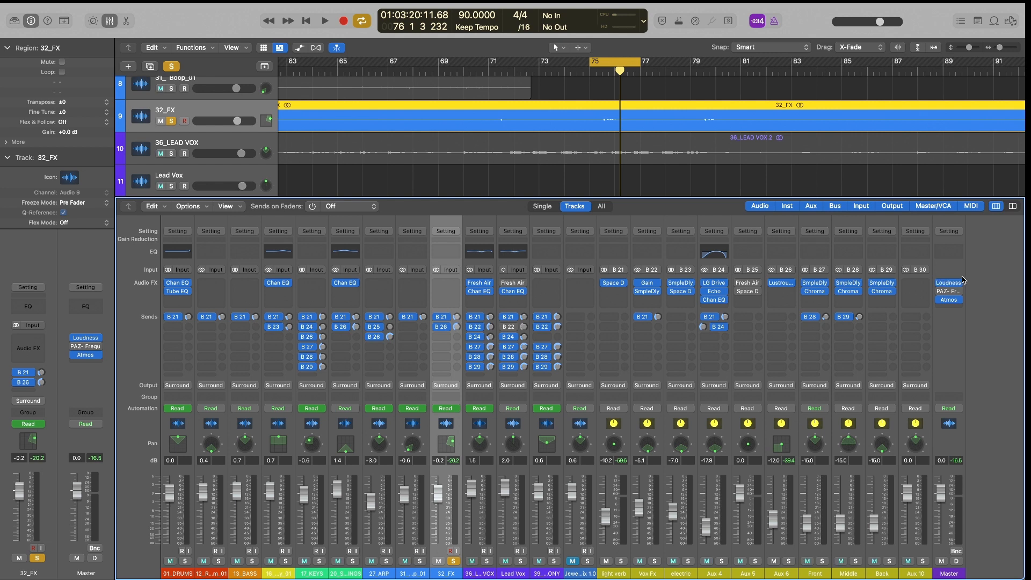
# - Bypass the Loudness plug-in on the Master channel and open its Dolby Atmos plug-in window beside the mixer's first channels
pyautogui.click(940, 283)
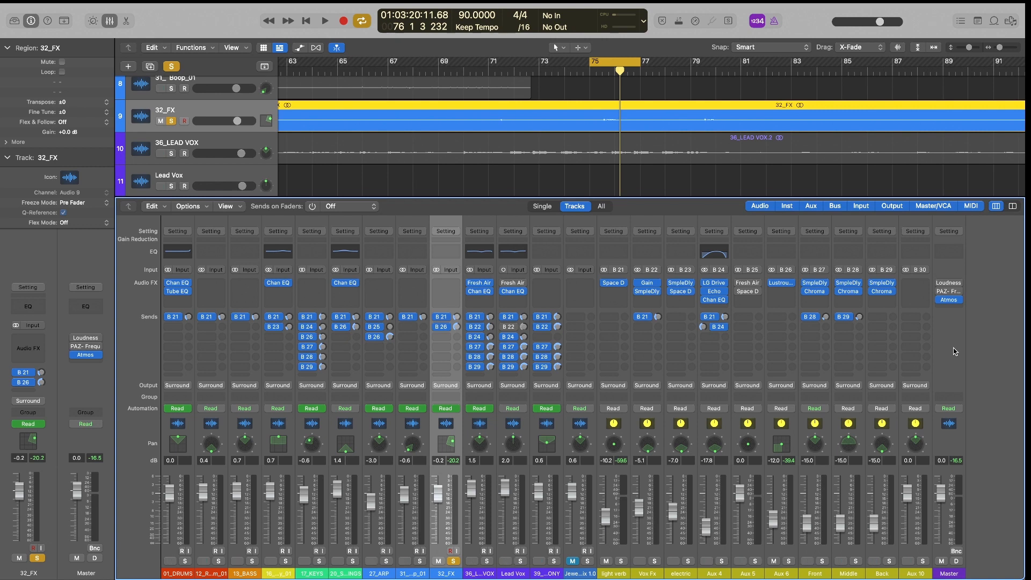
pyautogui.click(959, 317)
pyautogui.moveTo(951, 300)
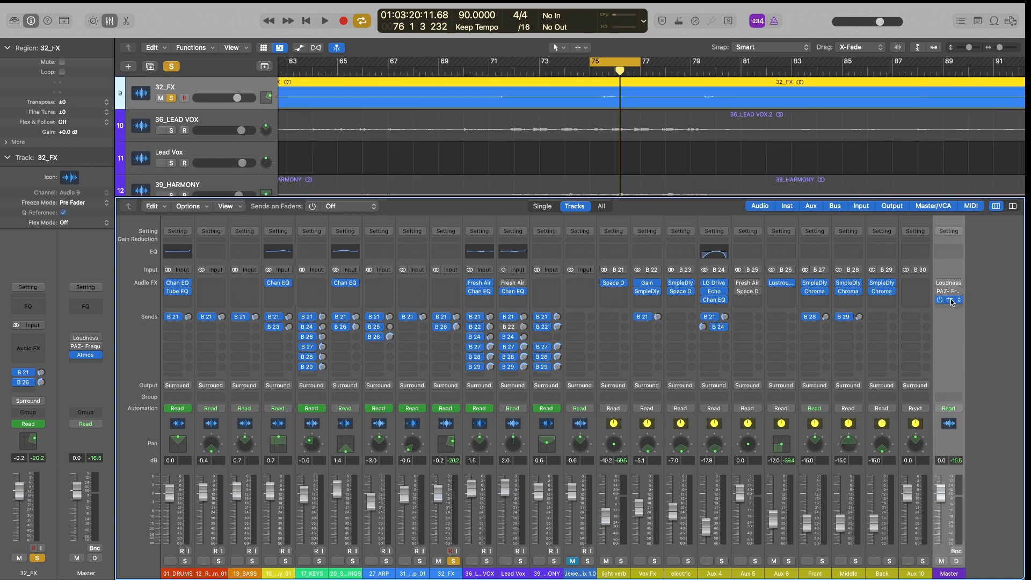
pyautogui.click(951, 299)
pyautogui.moveTo(767, 144); pyautogui.dragTo(807, 122)
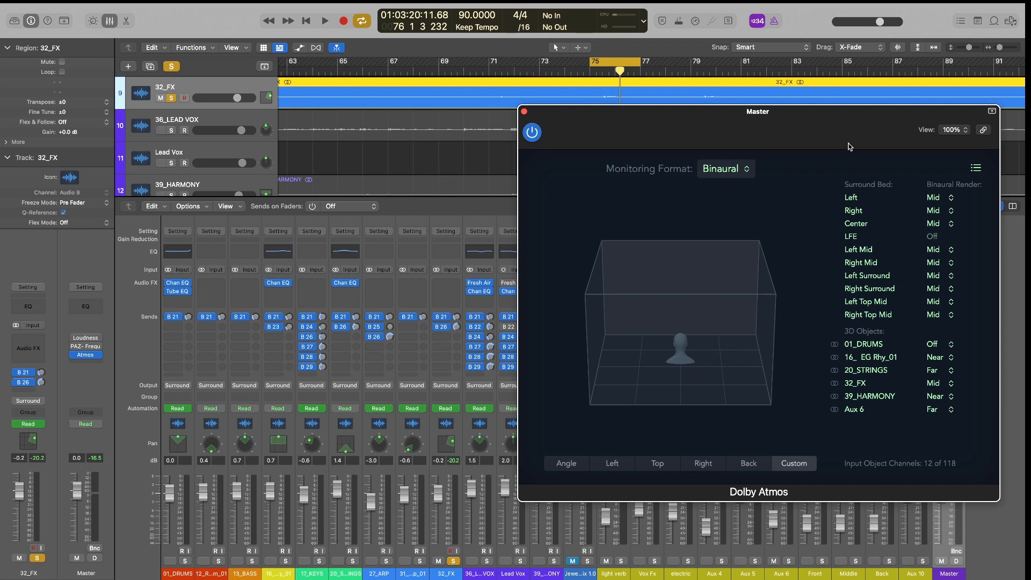
pyautogui.moveTo(880, 135); pyautogui.dragTo(859, 122)
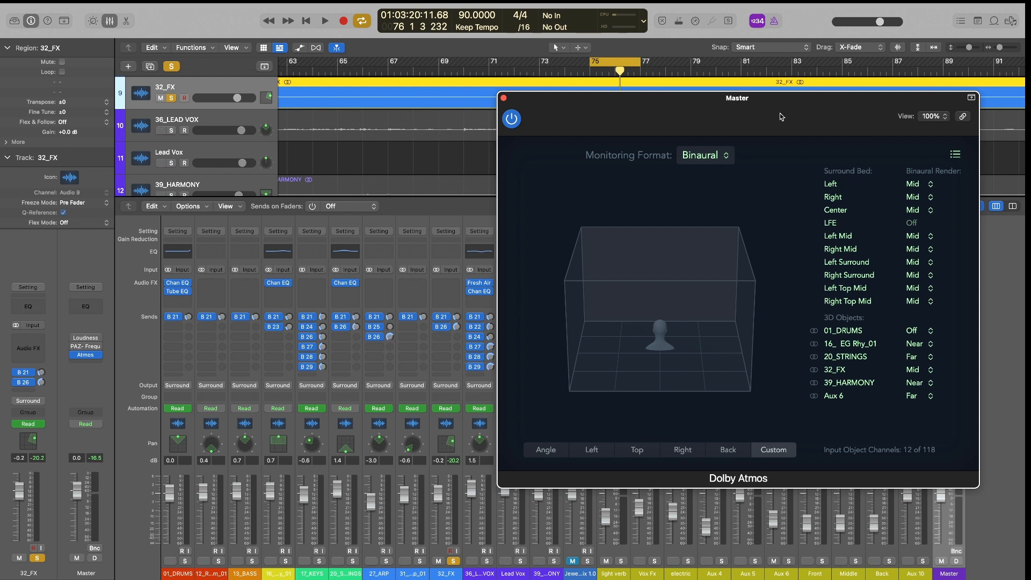
pyautogui.moveTo(780, 117); pyautogui.dragTo(809, 121)
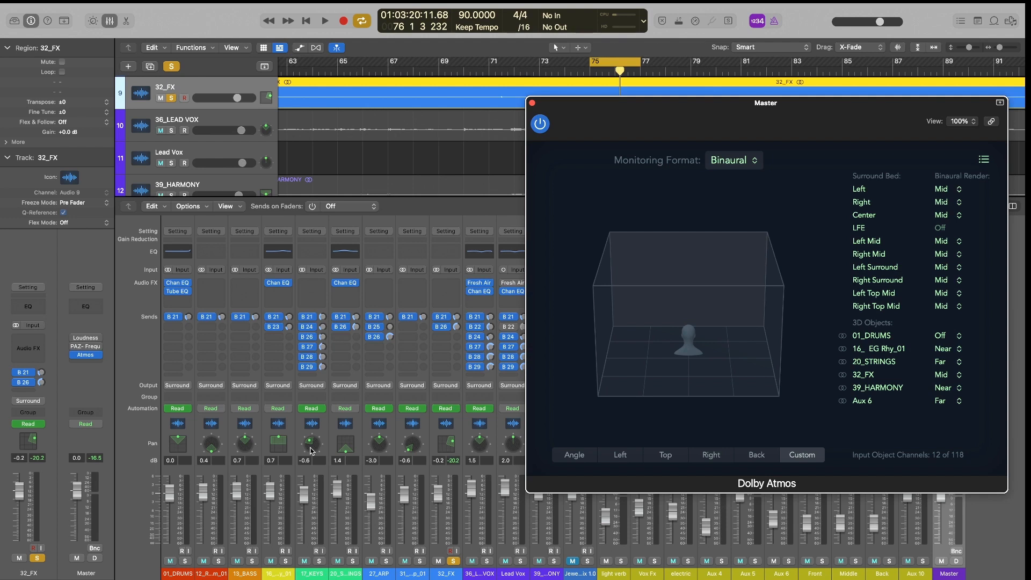
# - View the 31_ Boop_01 track's Surround Panner, close it, and move the Dolby Atmos window clear of the mixer channels
pyautogui.doubleClick(412, 445)
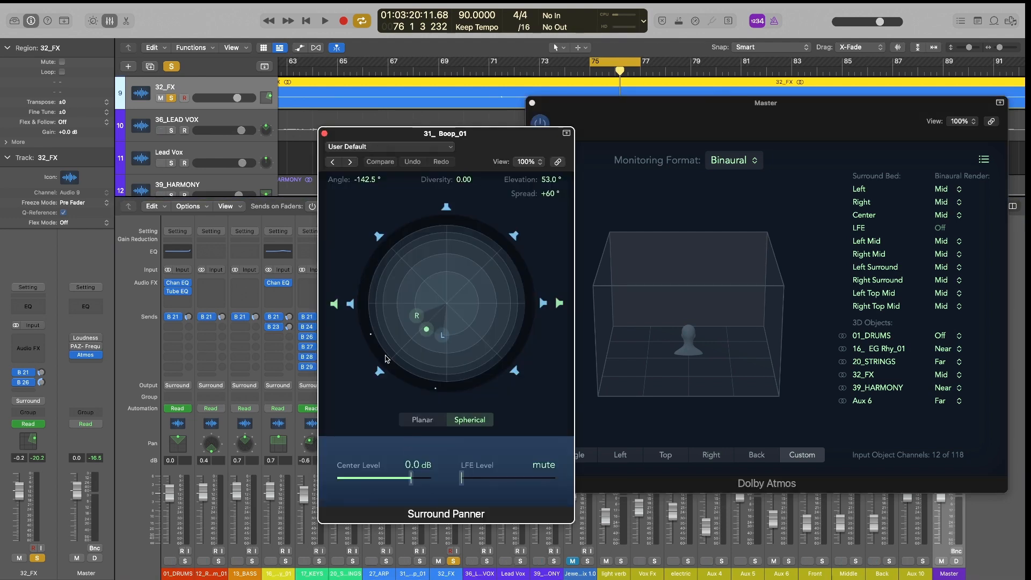
pyautogui.moveTo(452, 150); pyautogui.dragTo(392, 138)
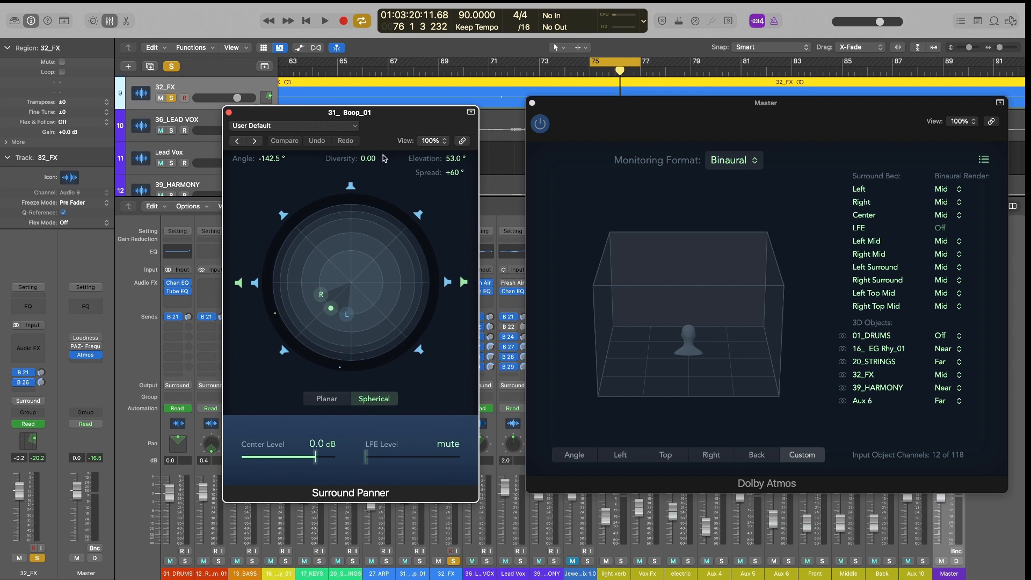
pyautogui.click(229, 113)
pyautogui.moveTo(818, 122); pyautogui.dragTo(849, 139)
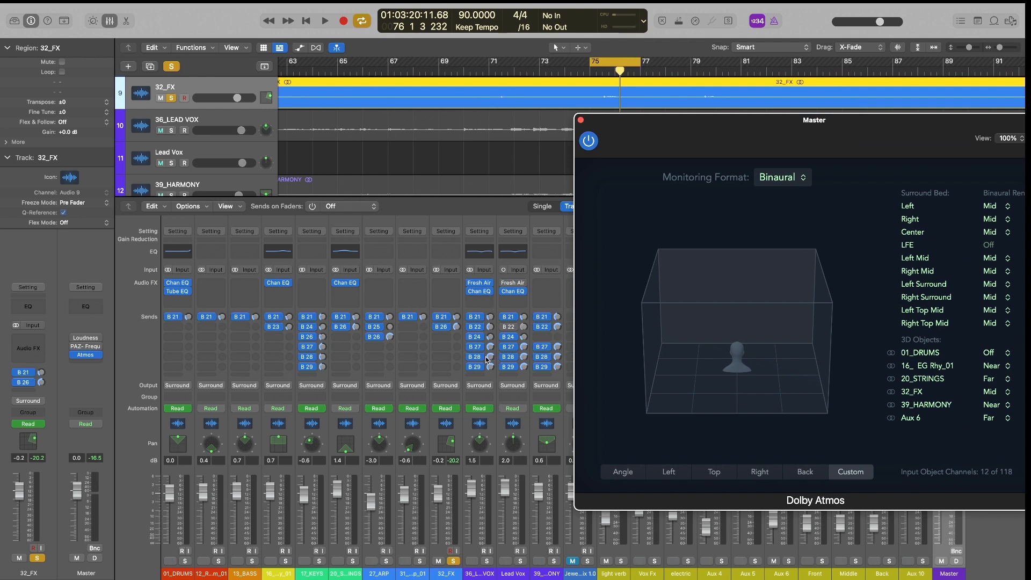
# - Switch the 13_BASS output to 3D Object Panner and arrange its panner window side by side with the Dolby Atmos window
pyautogui.click(248, 387)
pyautogui.moveTo(267, 413)
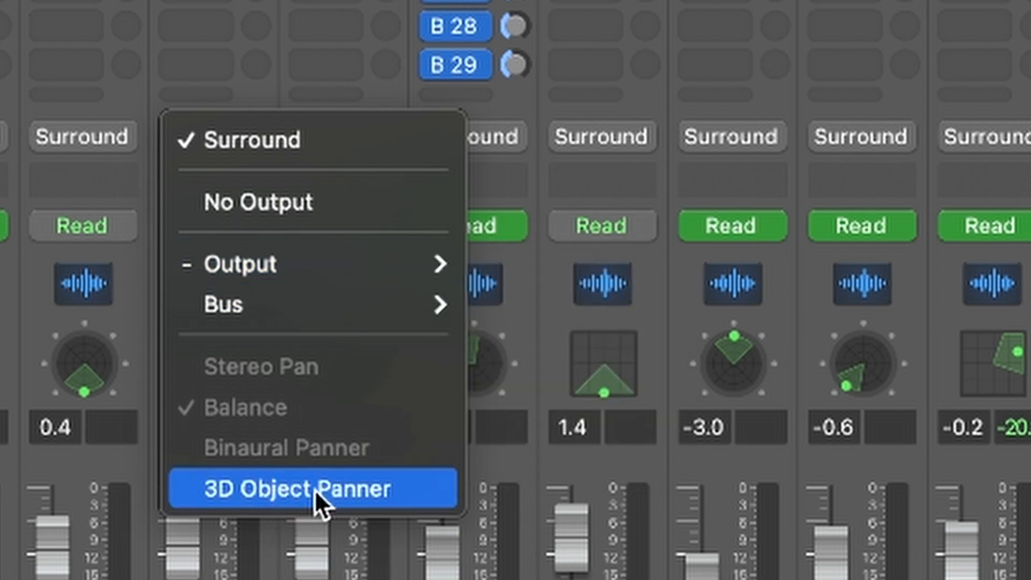
pyautogui.click(315, 490)
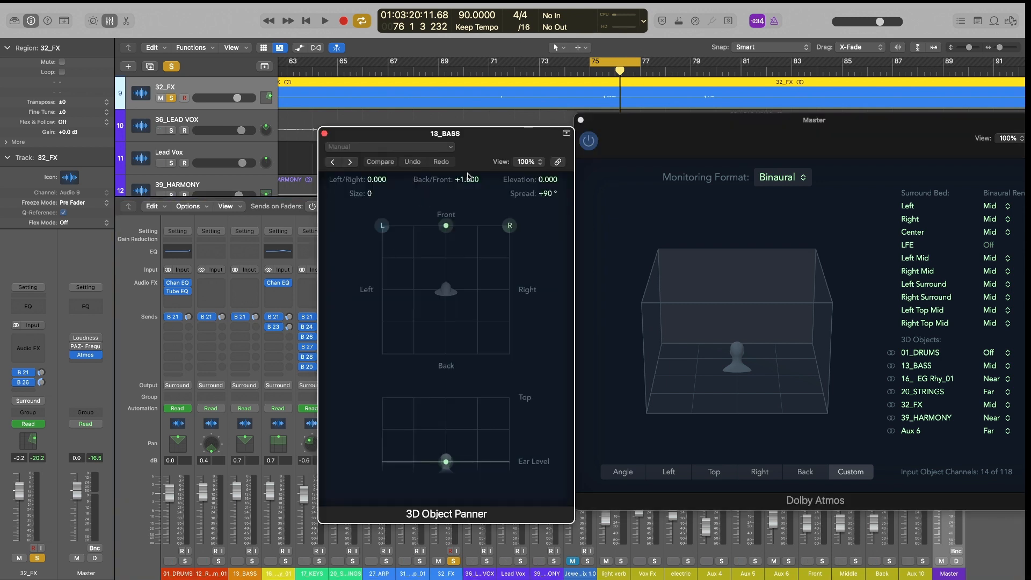
pyautogui.moveTo(468, 133); pyautogui.dragTo(247, 107)
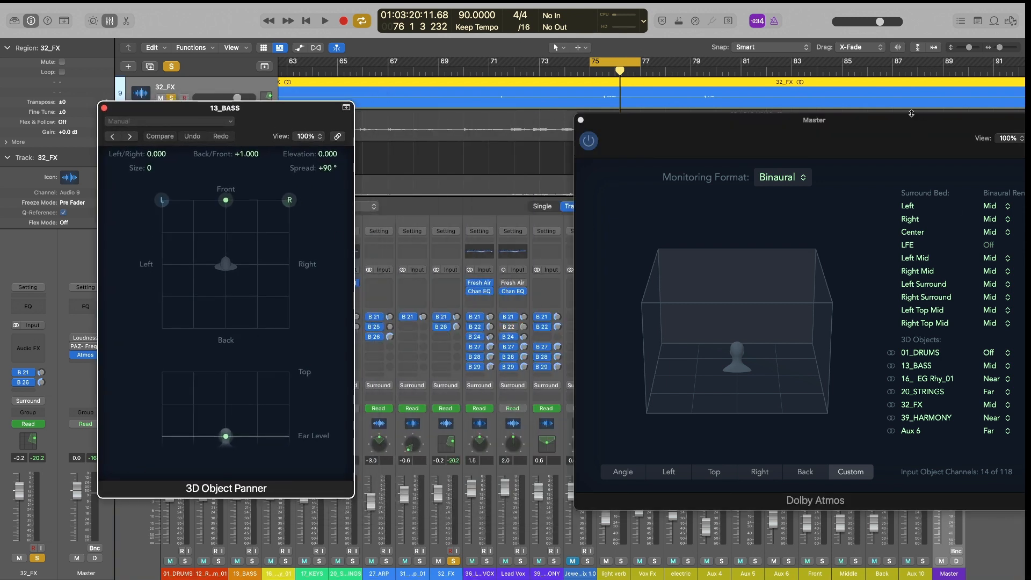
pyautogui.moveTo(893, 124); pyautogui.dragTo(727, 97)
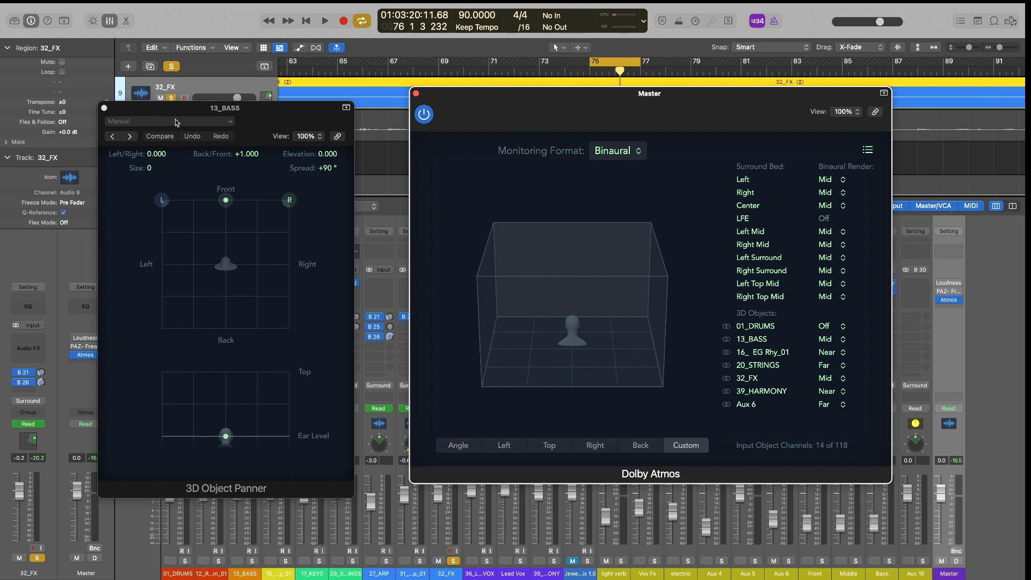
pyautogui.click(229, 110)
pyautogui.click(748, 338)
pyautogui.moveTo(294, 109); pyautogui.dragTo(357, 110)
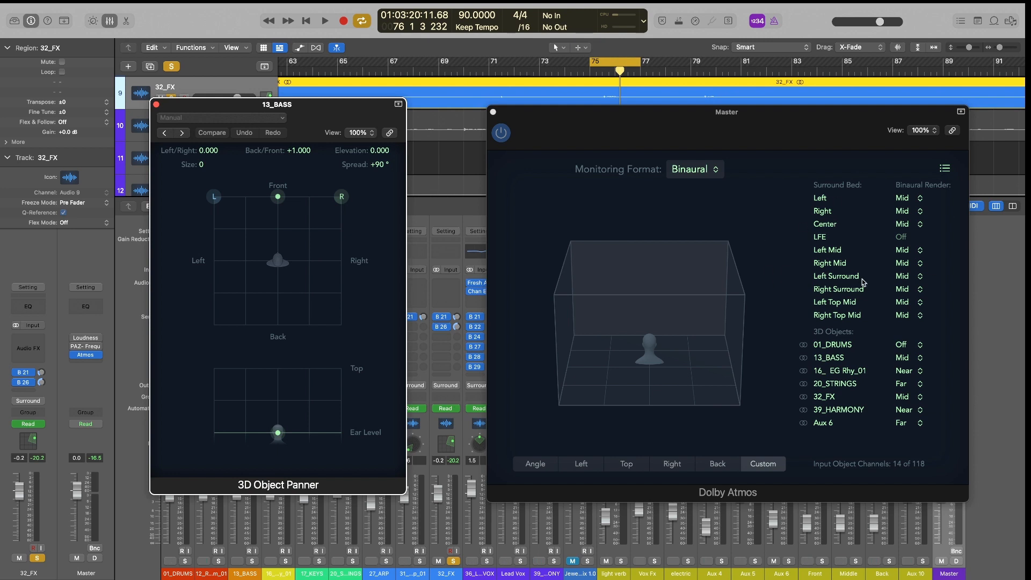
pyautogui.moveTo(323, 122); pyautogui.dragTo(331, 129)
# - Reset the 13_BASS object's left/right position to 0.000, and try its elevation at +1.000 before returning it to 0.000
pyautogui.moveTo(287, 439)
pyautogui.mouseDown()
pyautogui.moveTo(294, 384)
pyautogui.moveTo(298, 466)
pyautogui.moveTo(295, 385)
pyautogui.moveTo(290, 376)
pyautogui.moveTo(286, 410)
pyautogui.moveTo(284, 374)
pyautogui.moveTo(292, 501)
pyautogui.moveTo(288, 447)
pyautogui.mouseUp()
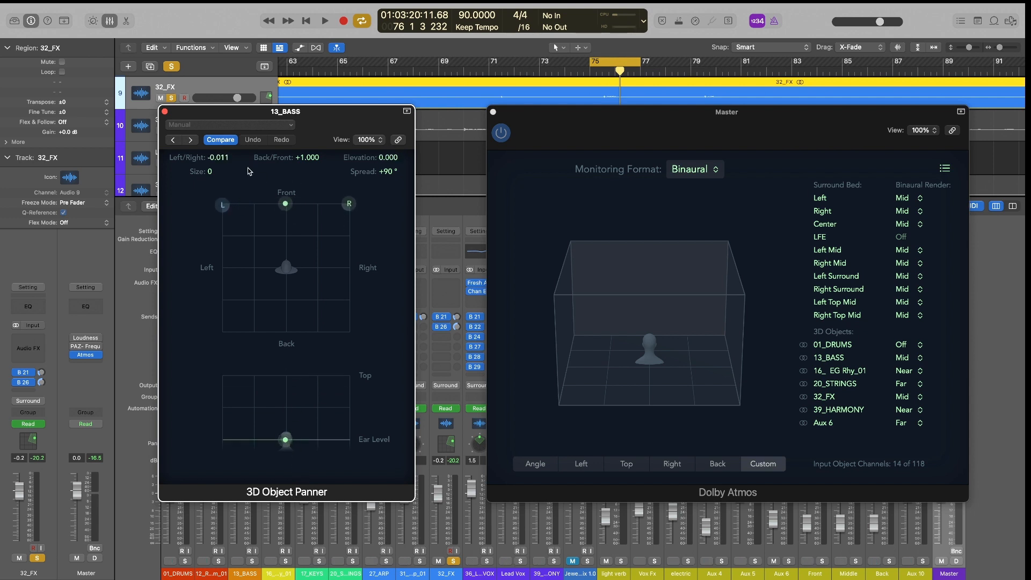
pyautogui.keyDown('alt'); pyautogui.click(217, 159); pyautogui.keyUp('alt')
pyautogui.moveTo(394, 155); pyautogui.dragTo(394, 99)
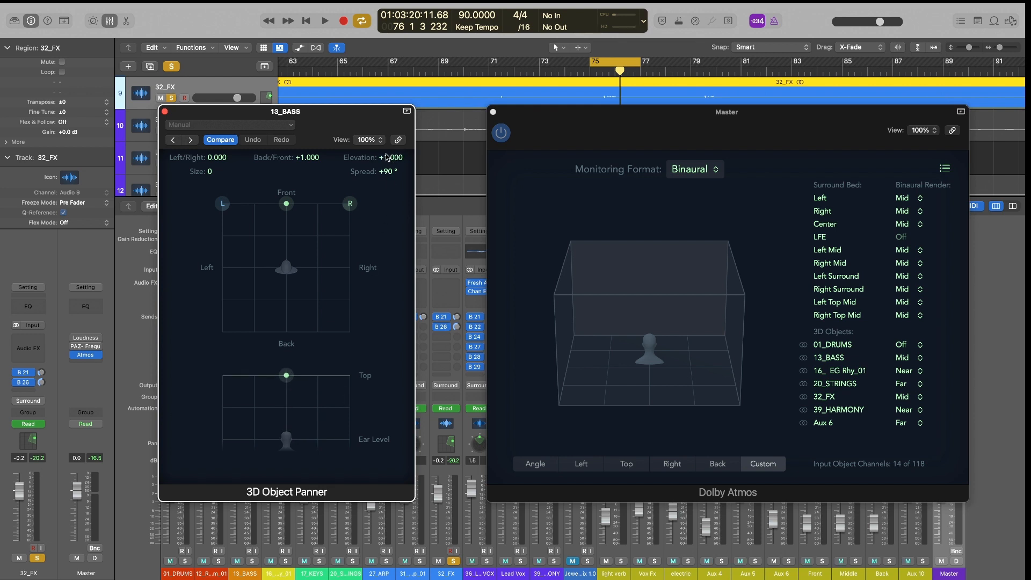
pyautogui.moveTo(394, 157); pyautogui.dragTo(394, 211)
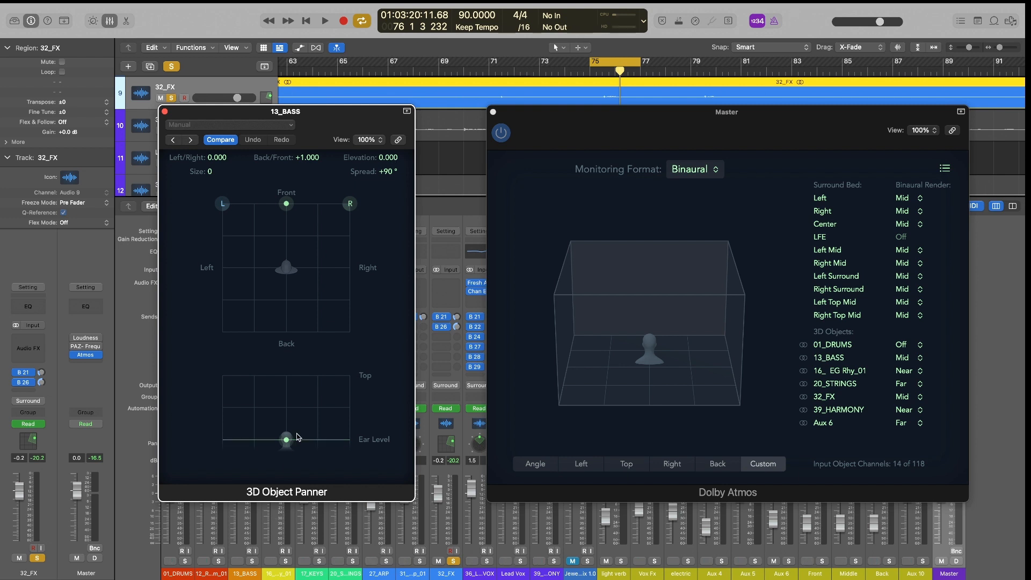
# - Try the 13_BASS object's spread at +180°, bring it back to about +91°, and close the panner
pyautogui.moveTo(390, 177); pyautogui.dragTo(390, 135)
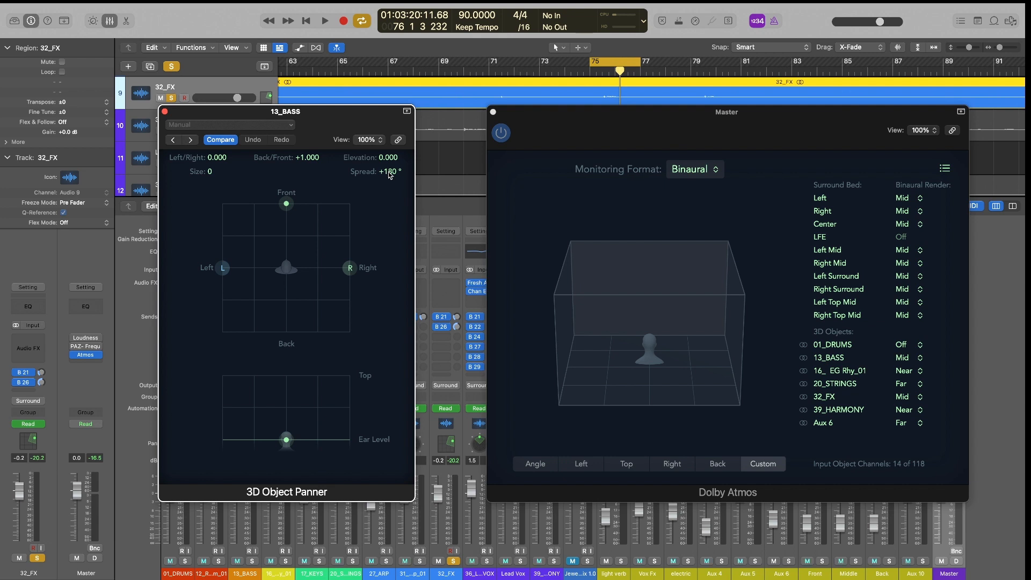
pyautogui.moveTo(390, 175)
pyautogui.mouseDown()
pyautogui.moveTo(390, 209)
pyautogui.moveTo(391, 177)
pyautogui.moveTo(390, 187)
pyautogui.mouseUp()
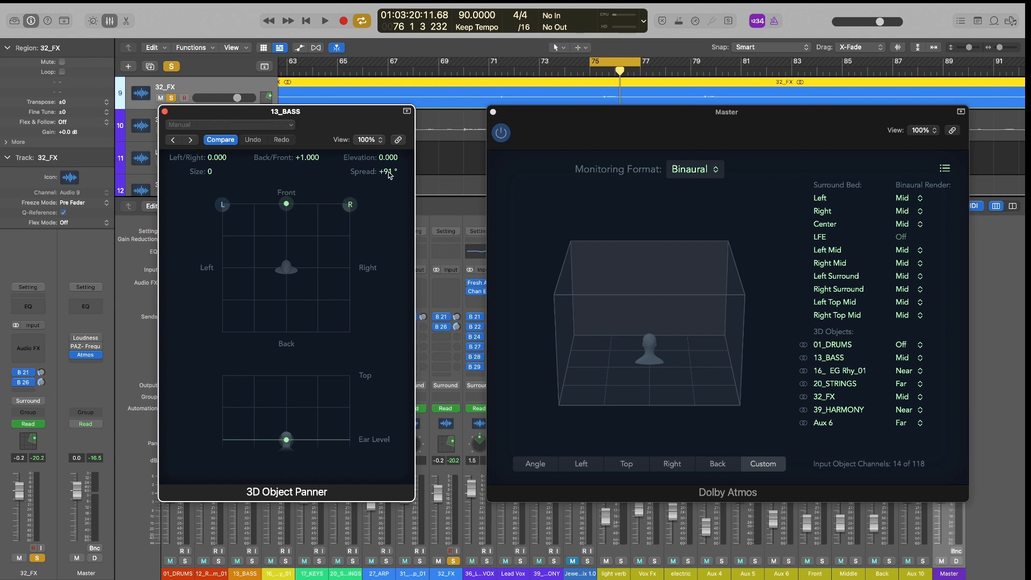
pyautogui.moveTo(389, 175); pyautogui.dragTo(386, 172)
pyautogui.moveTo(209, 171)
pyautogui.mouseDown()
pyautogui.moveTo(210, 131)
pyautogui.moveTo(209, 172)
pyautogui.mouseUp()
pyautogui.click(165, 111)
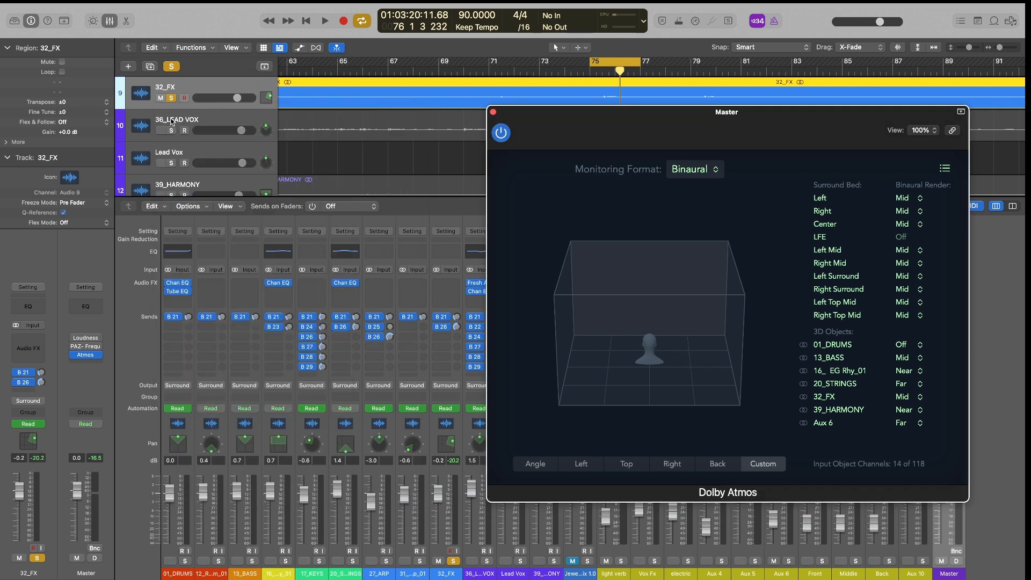
# - View the Surround Panner settings of the 17_KEYS track and close the panner
pyautogui.doubleClick(315, 455)
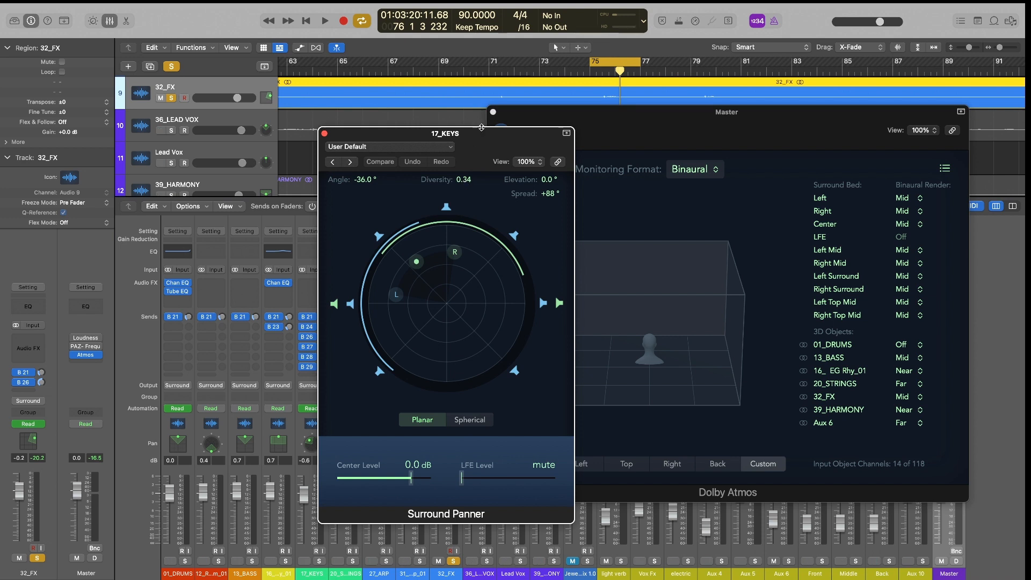
pyautogui.moveTo(474, 134); pyautogui.dragTo(460, 144)
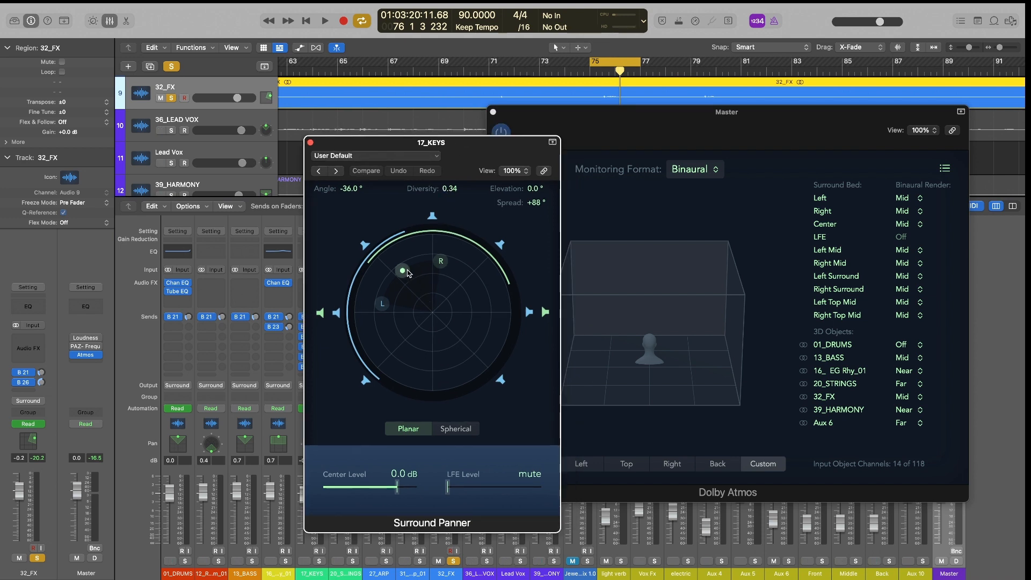
pyautogui.click(310, 144)
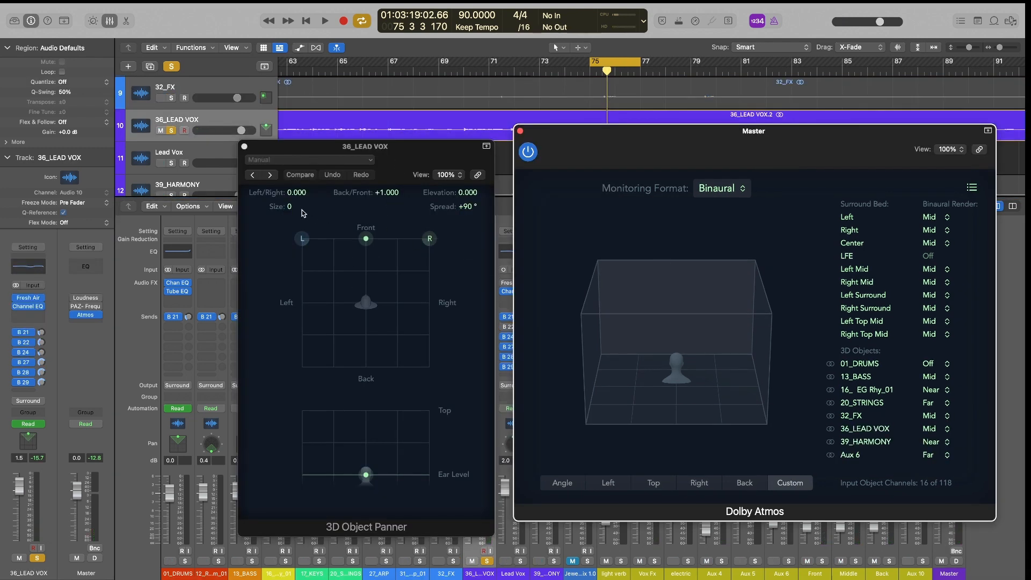
# - Set the 36_LEAD VOX object's size to +100 and pull it toward the listener to about +0.613 back/front
pyautogui.moveTo(291, 209); pyautogui.dragTo(290, 169)
pyautogui.moveTo(366, 238); pyautogui.dragTo(367, 264)
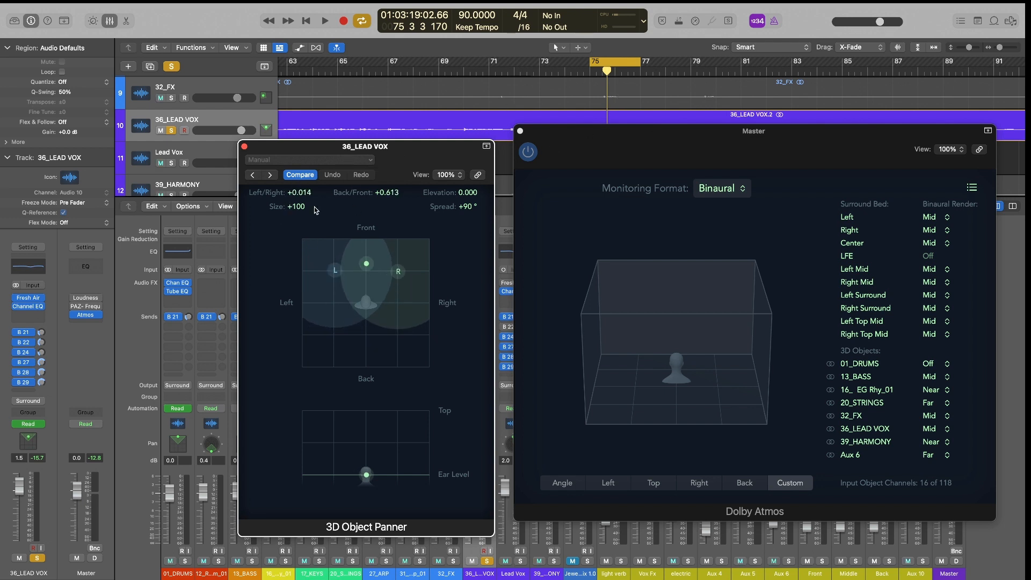
pyautogui.moveTo(759, 137); pyautogui.dragTo(773, 185)
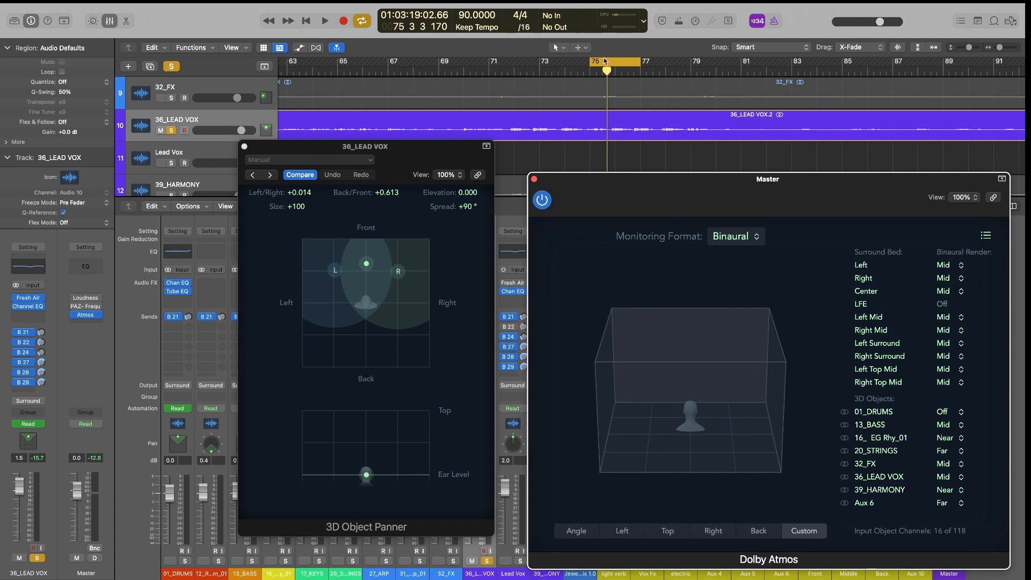
# - Set the cycle range from bar 72 to bar 80 and play the lead vocal with both panning windows in view
pyautogui.click(529, 63)
pyautogui.moveTo(529, 62); pyautogui.dragTo(685, 152)
pyautogui.press('space')
pyautogui.moveTo(399, 149); pyautogui.dragTo(403, 136)
pyautogui.moveTo(85, 77)
pyautogui.mouseDown()
pyautogui.moveTo(85, 108)
pyautogui.moveTo(85, 75)
pyautogui.mouseUp()
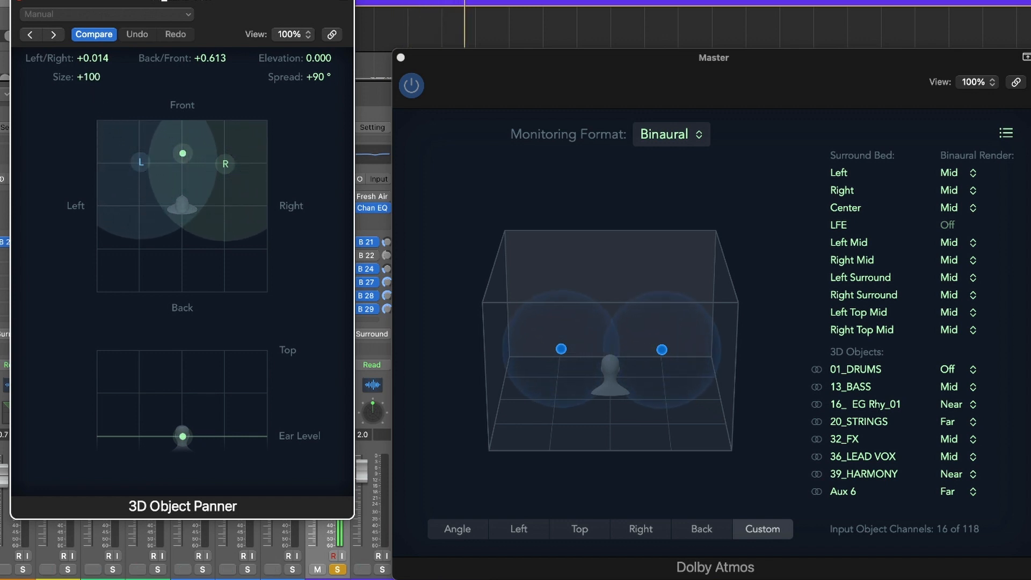
# - Reduce the 36_LEAD VOX object's size to 0 and move it fully to the front at +1.000
pyautogui.moveTo(89, 79); pyautogui.dragTo(88, 135)
pyautogui.moveTo(182, 155); pyautogui.dragTo(180, 86)
pyautogui.moveTo(85, 78)
pyautogui.mouseDown()
pyautogui.moveTo(85, 51)
pyautogui.moveTo(89, 92)
pyautogui.mouseUp()
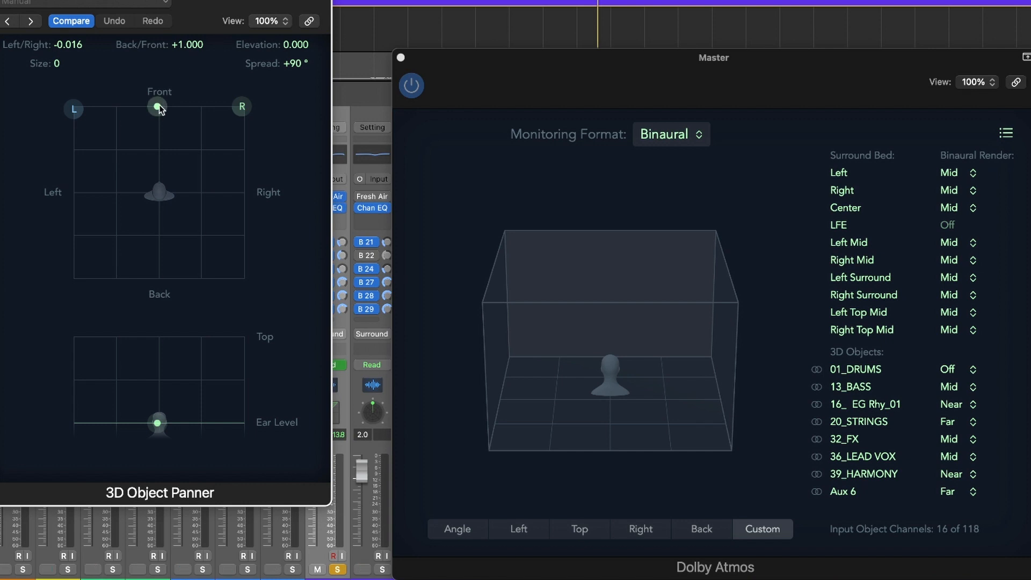
# - Try the lead vocal object at about +0.513 back/front, return it to the front, and reset its left/right position
pyautogui.moveTo(159, 105); pyautogui.dragTo(160, 146)
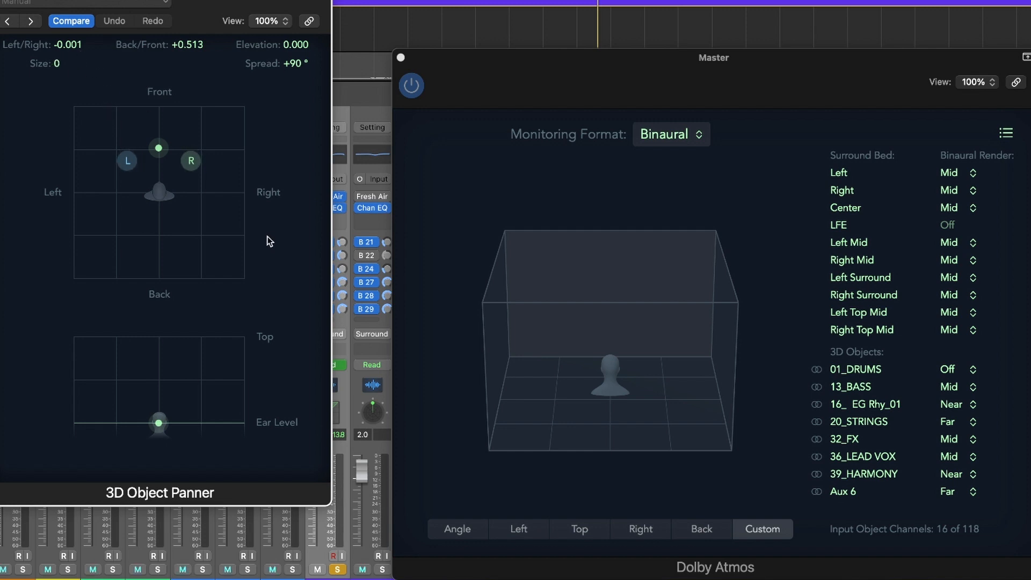
pyautogui.moveTo(159, 148); pyautogui.dragTo(163, 100)
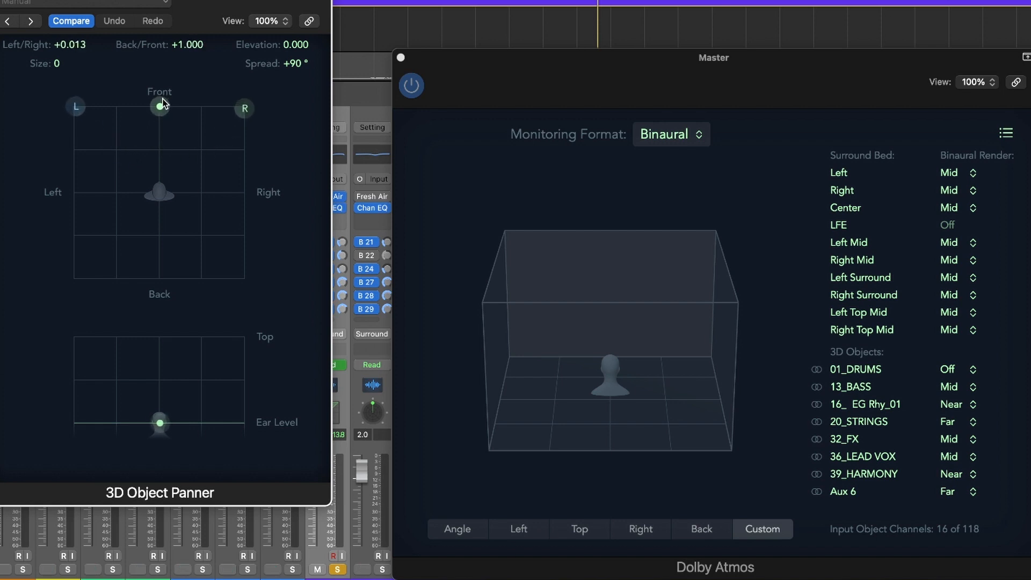
pyautogui.keyDown('alt'); pyautogui.click(77, 48); pyautogui.keyUp('alt')
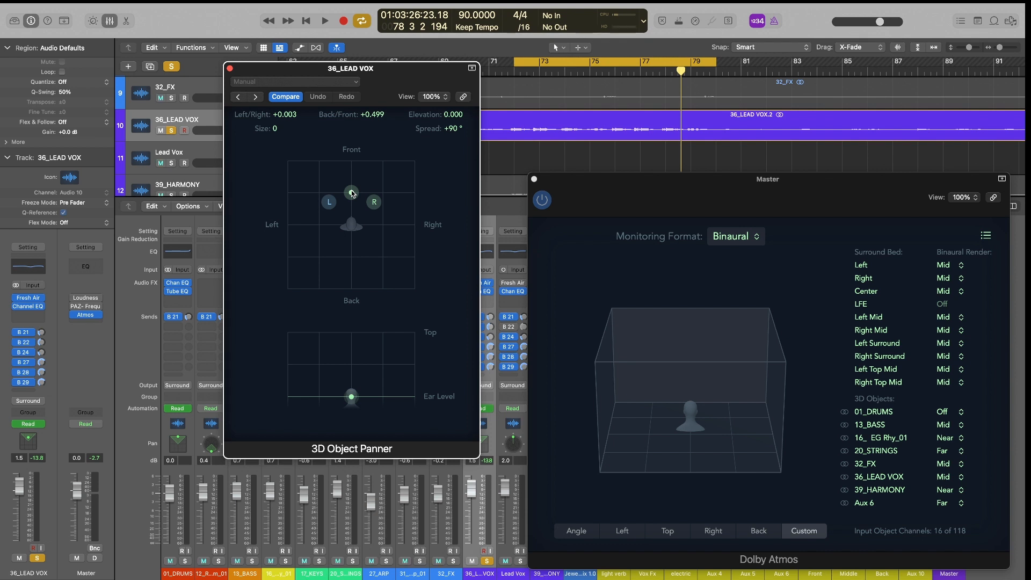
# - Move the 36_LEAD VOX object back to the front at +1.000 and play the cycled section
pyautogui.moveTo(379, 73); pyautogui.dragTo(381, 140)
pyautogui.moveTo(355, 260); pyautogui.dragTo(361, 229)
pyautogui.press('space')
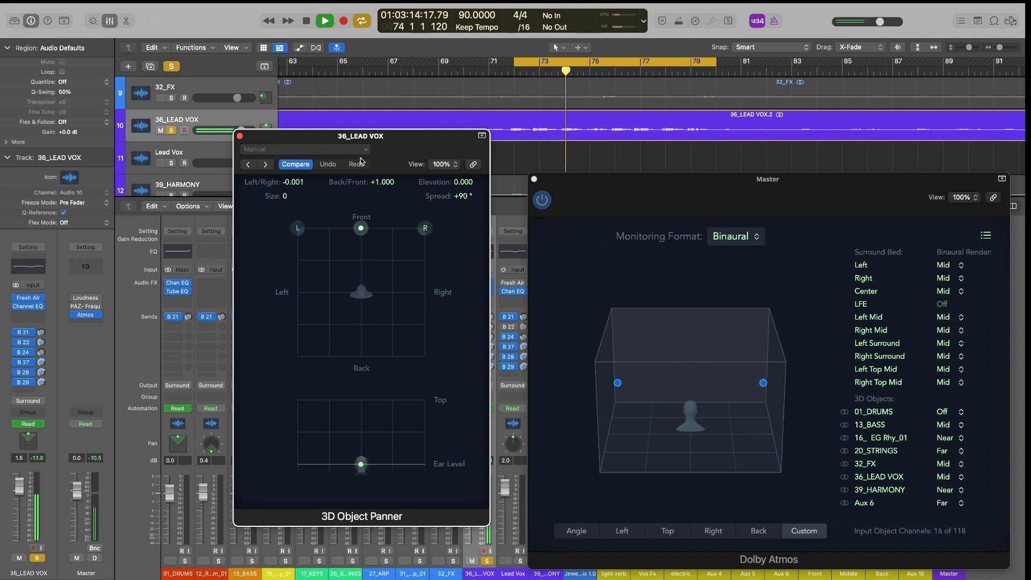
# - Center the 36_LEAD VOX object at left/right 0.000 and stop playback
pyautogui.moveTo(361, 229)
pyautogui.mouseDown()
pyautogui.moveTo(364, 287)
pyautogui.moveTo(361, 228)
pyautogui.mouseUp()
pyautogui.press('space')
# - Arrange the lead vocal's 3D Object Panner and the Dolby Atmos window side by side, keeping the upper tracks in view
pyautogui.moveTo(406, 156); pyautogui.dragTo(389, 116)
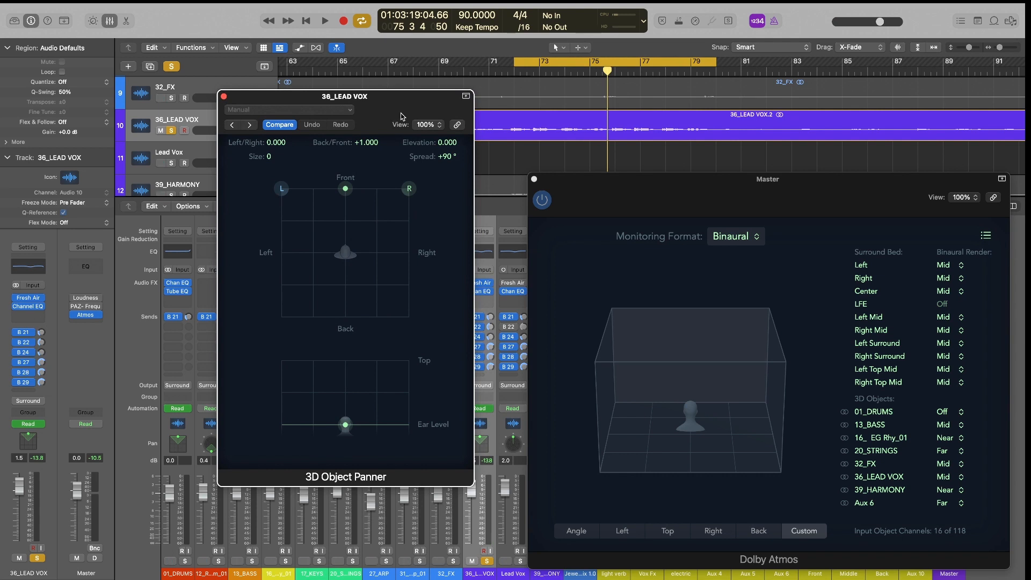
pyautogui.moveTo(401, 116); pyautogui.dragTo(409, 114)
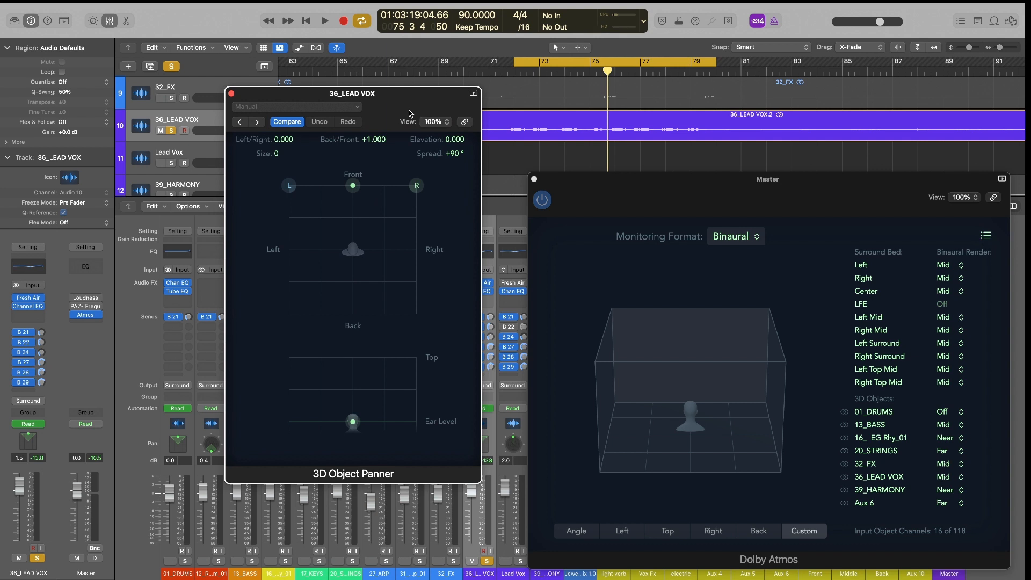
pyautogui.moveTo(704, 203); pyautogui.dragTo(667, 182)
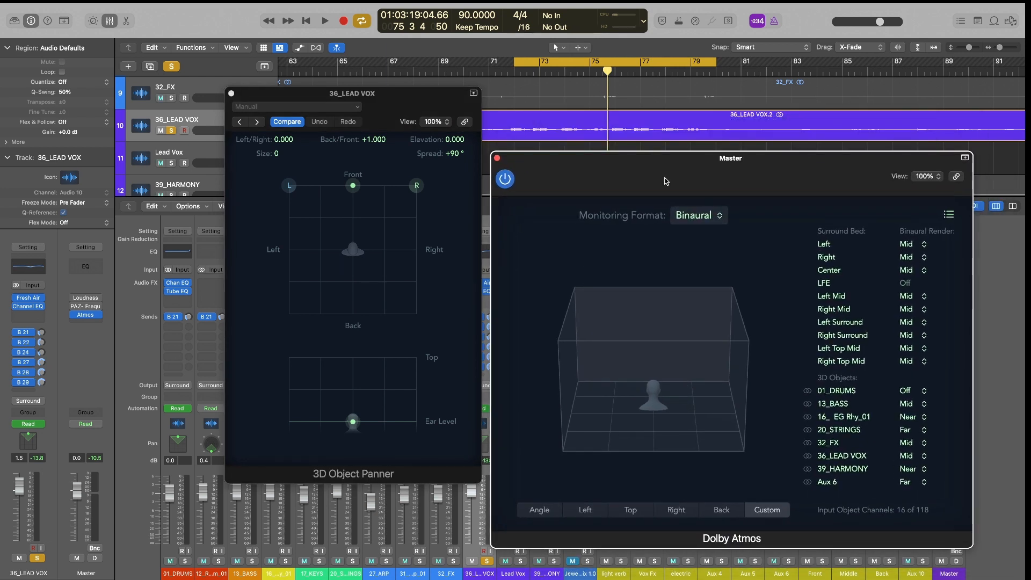
pyautogui.moveTo(380, 117); pyautogui.dragTo(378, 117)
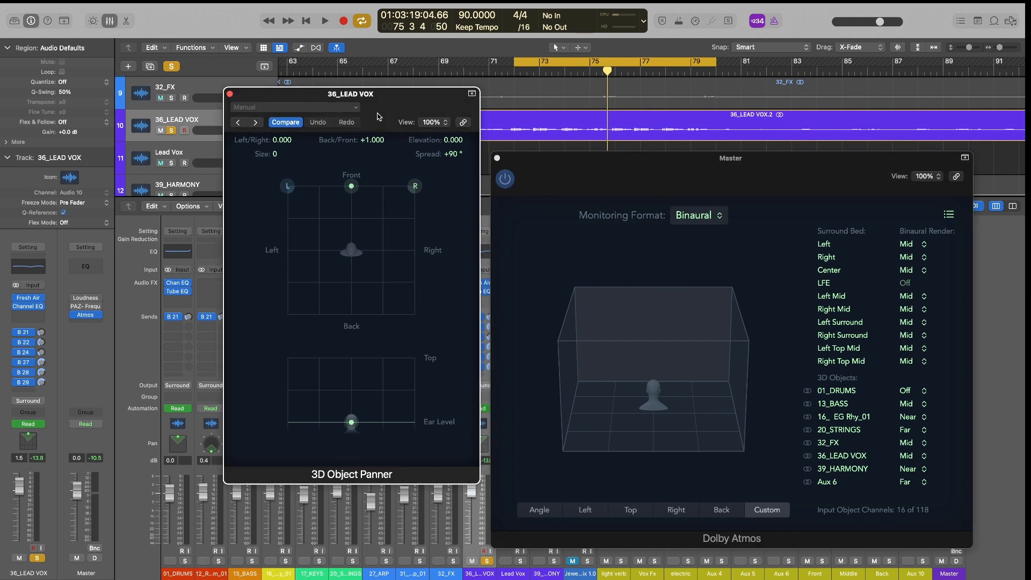
pyautogui.click(774, 193)
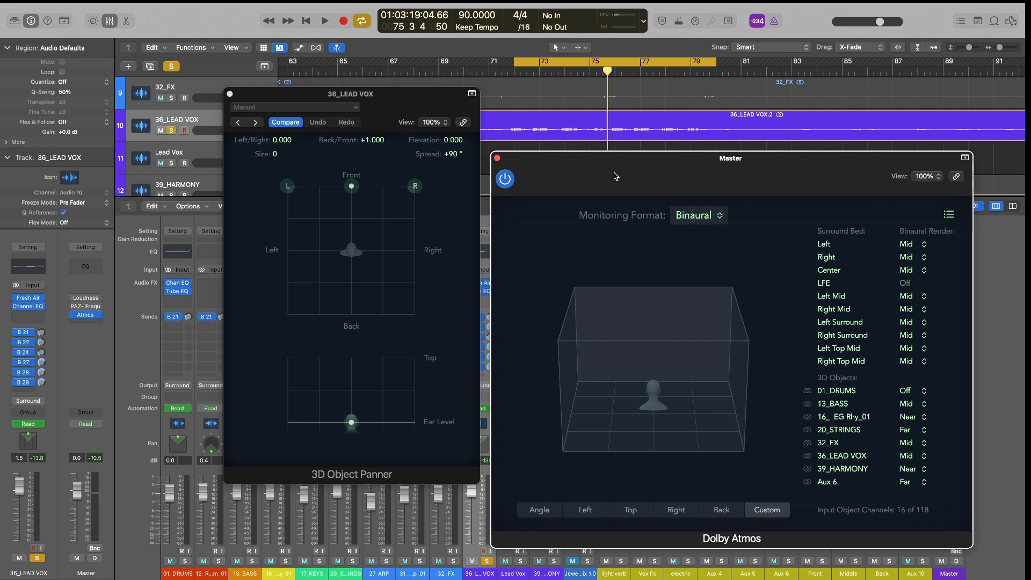
pyautogui.moveTo(878, 183); pyautogui.dragTo(870, 118)
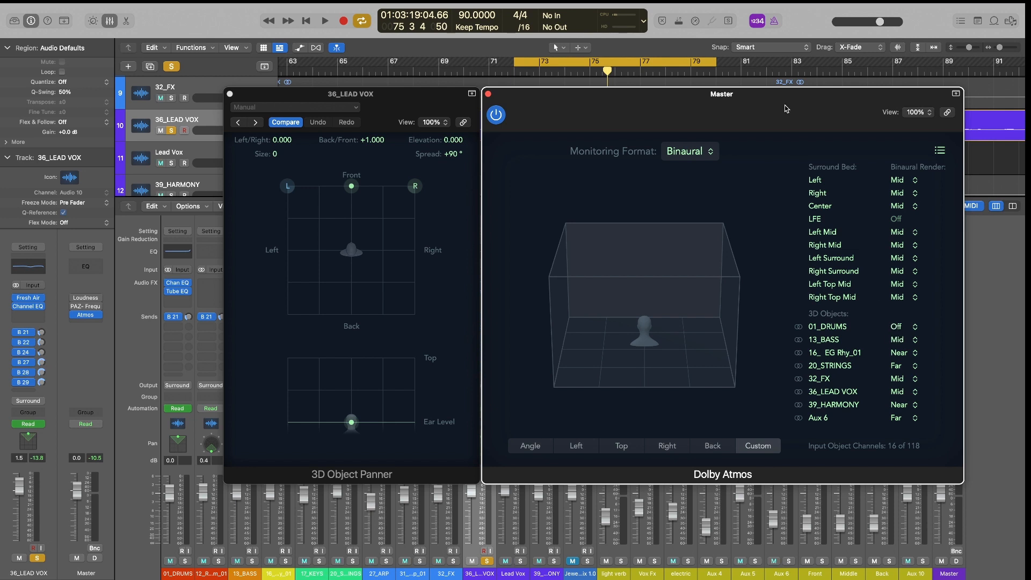
pyautogui.moveTo(788, 110); pyautogui.dragTo(790, 145)
pyautogui.moveTo(464, 97); pyautogui.dragTo(427, 155)
pyautogui.moveTo(562, 141); pyautogui.dragTo(525, 163)
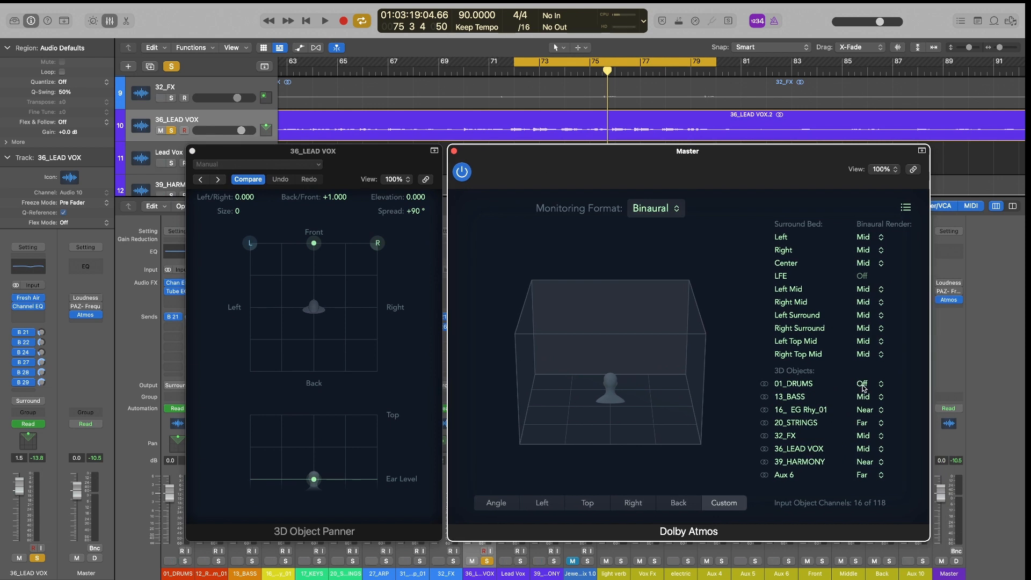
# - Unsolo the lead vocal, and select and solo the 01_DRUMS and 12_Rooms.cm_01 tracks
pyautogui.scroll(3, 190, 125)
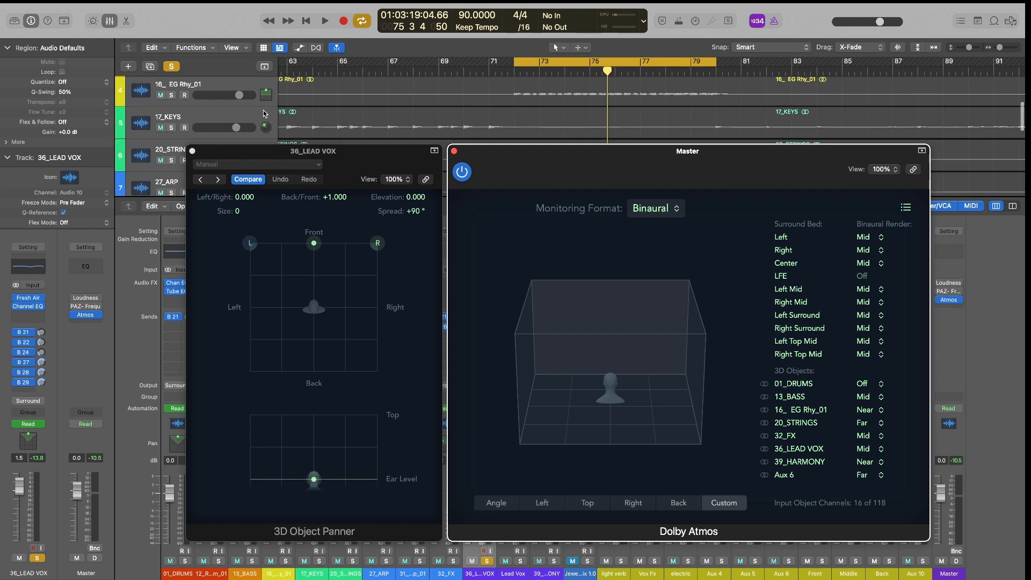
pyautogui.scroll(8, 191, 124)
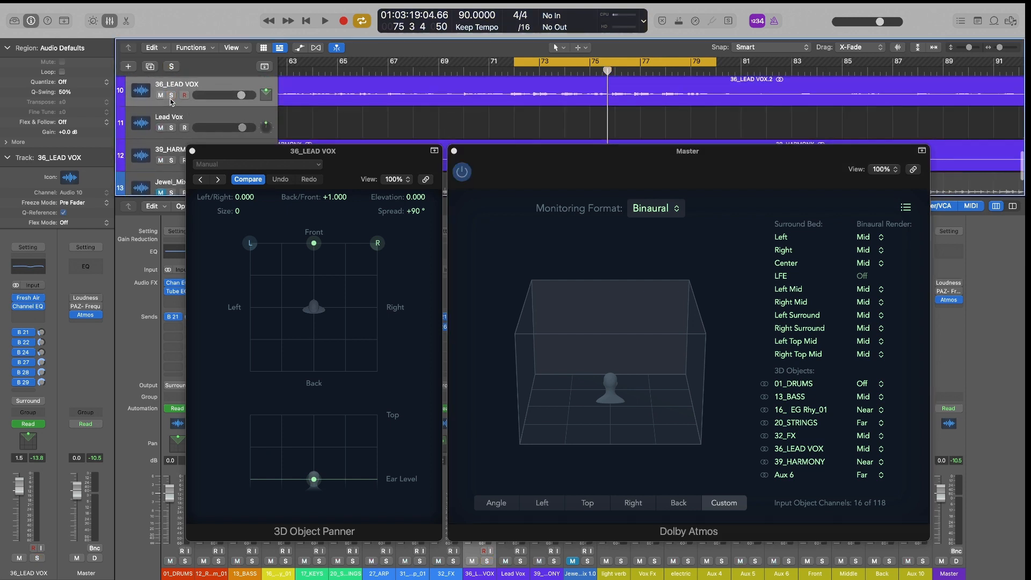
pyautogui.click(206, 88)
pyautogui.rightClick(217, 94)
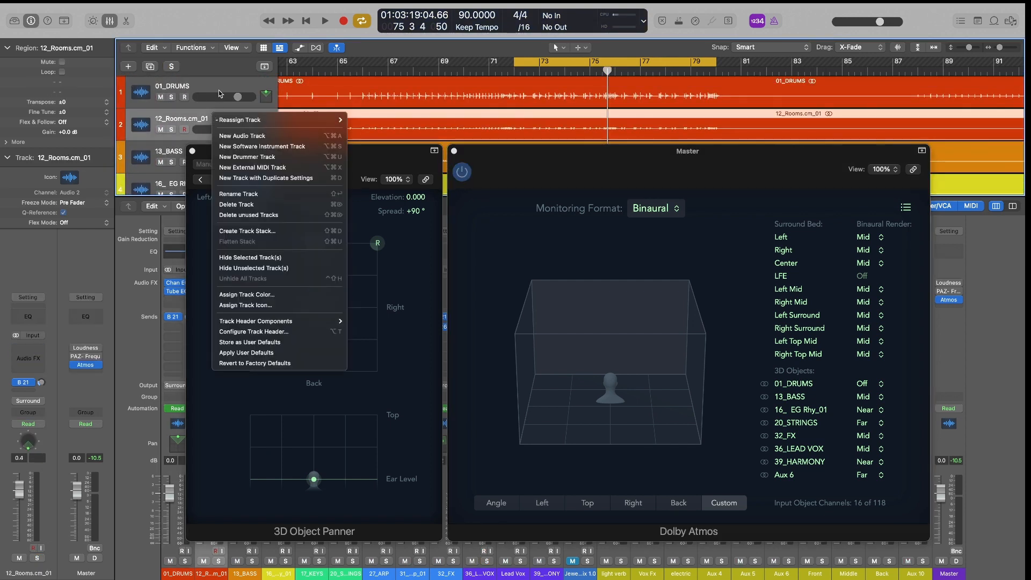
pyautogui.click(220, 116)
pyautogui.keyDown('shift'); pyautogui.click(220, 116); pyautogui.keyUp('shift')
pyautogui.press('s')
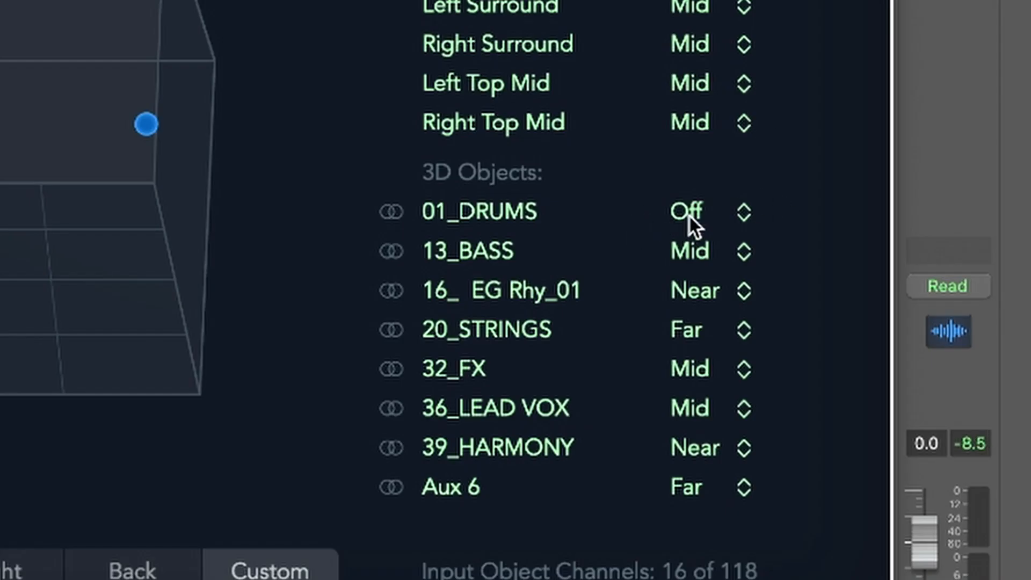
# - Try the 01_DRUMS object's binaural render mode at Far, Mid and Near during playback, and return it to Off
pyautogui.click(689, 214)
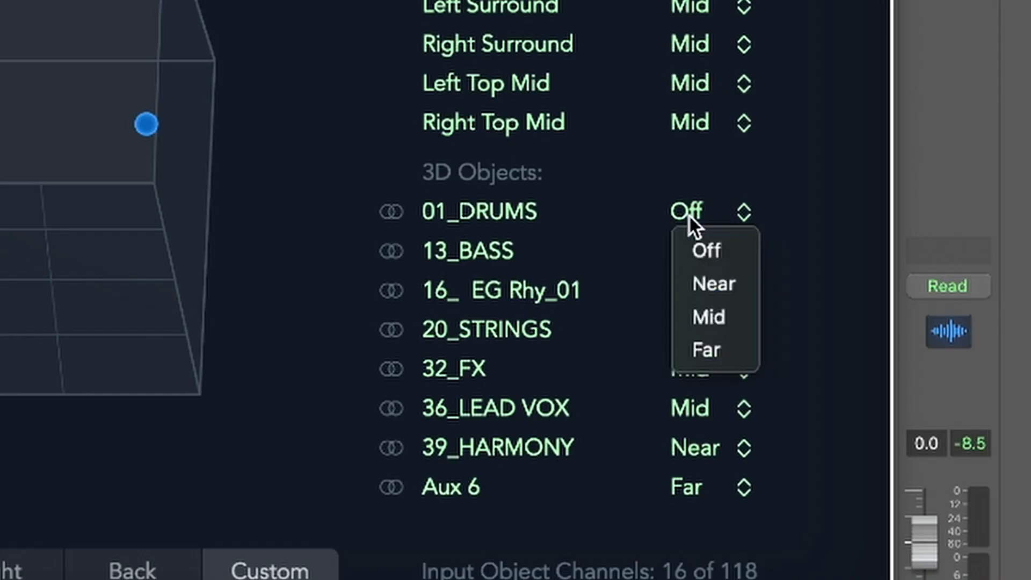
pyautogui.click(715, 352)
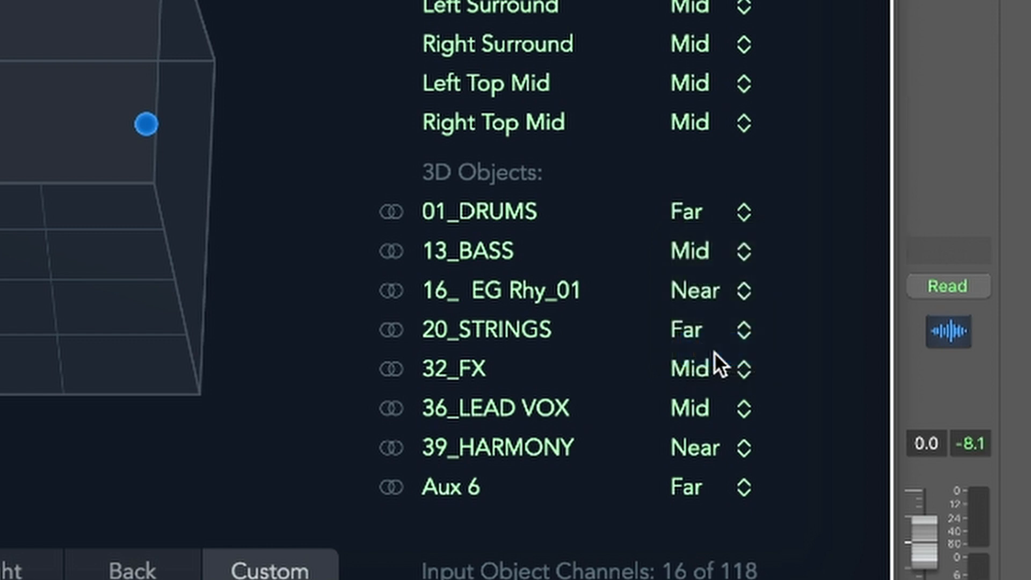
pyautogui.click(691, 213)
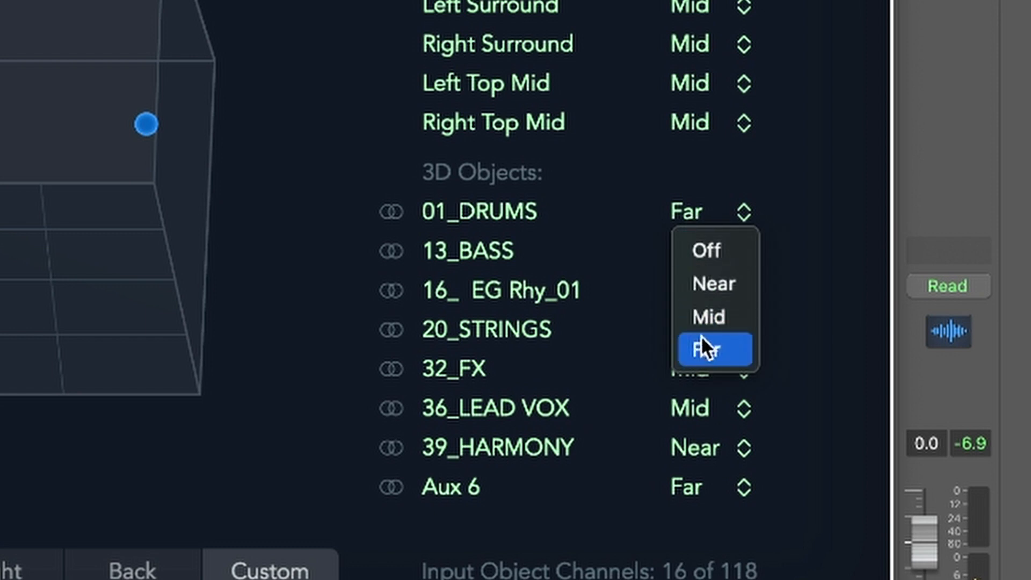
pyautogui.click(707, 321)
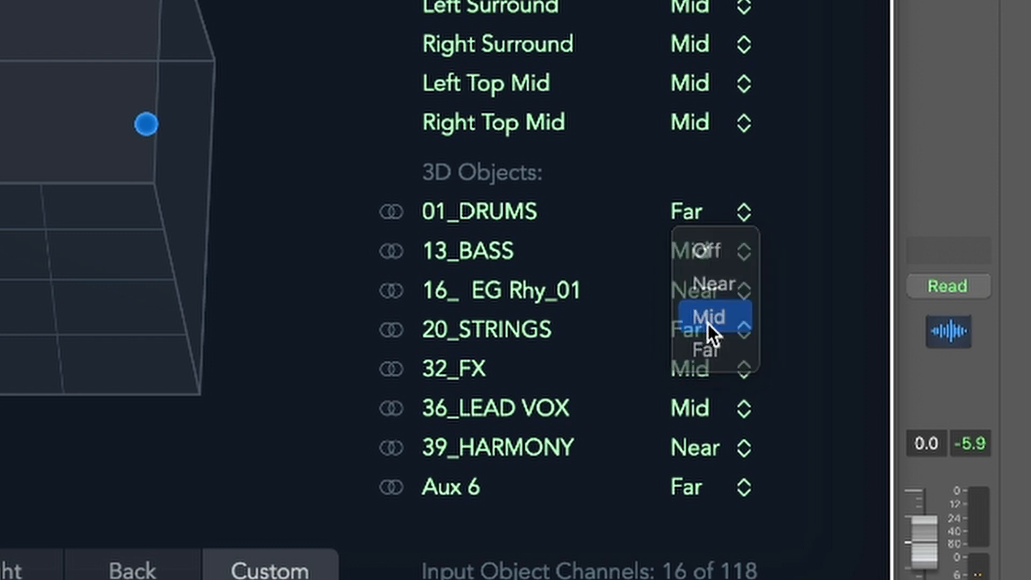
pyautogui.click(692, 213)
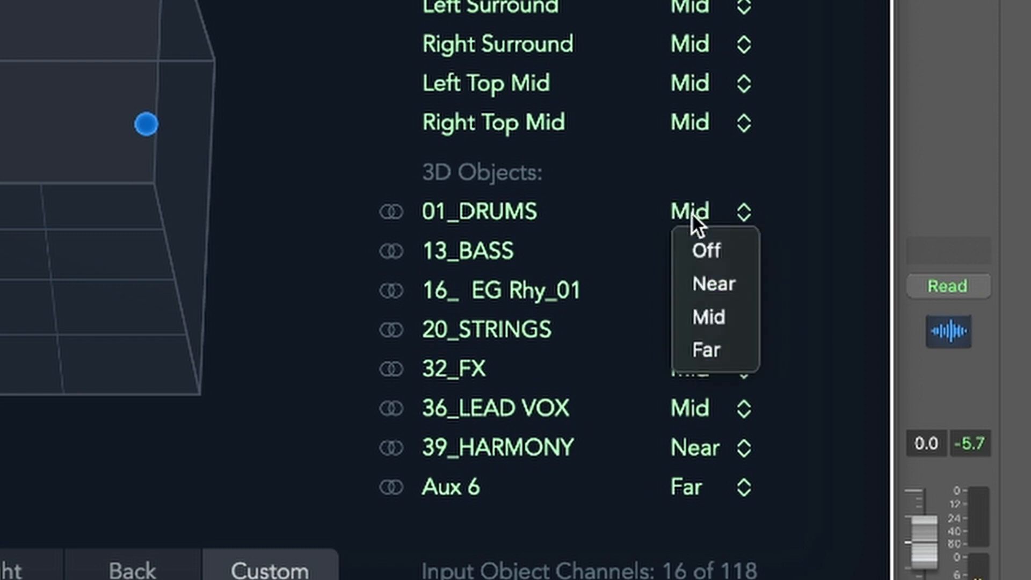
pyautogui.click(722, 283)
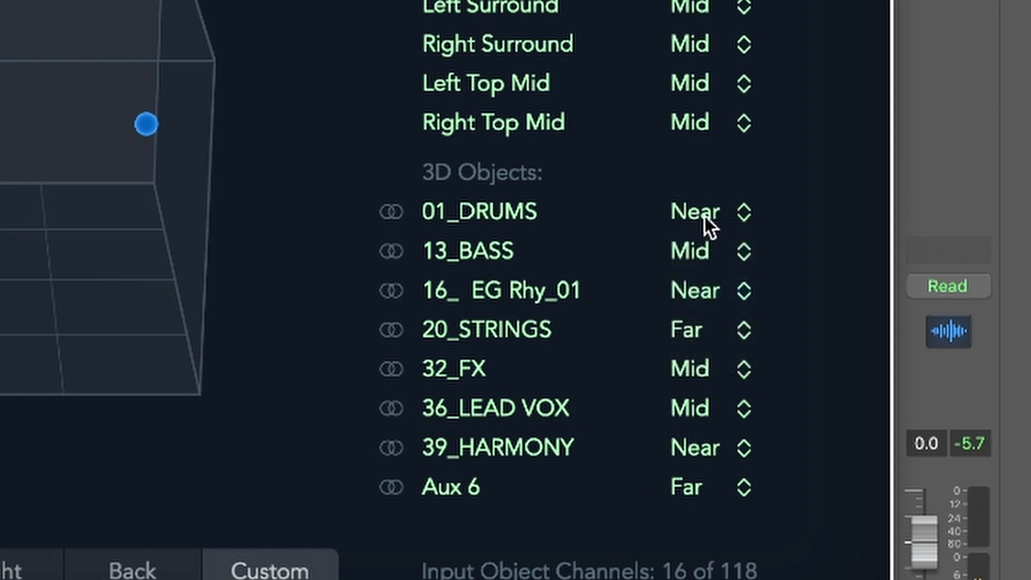
pyautogui.click(705, 214)
pyautogui.click(719, 254)
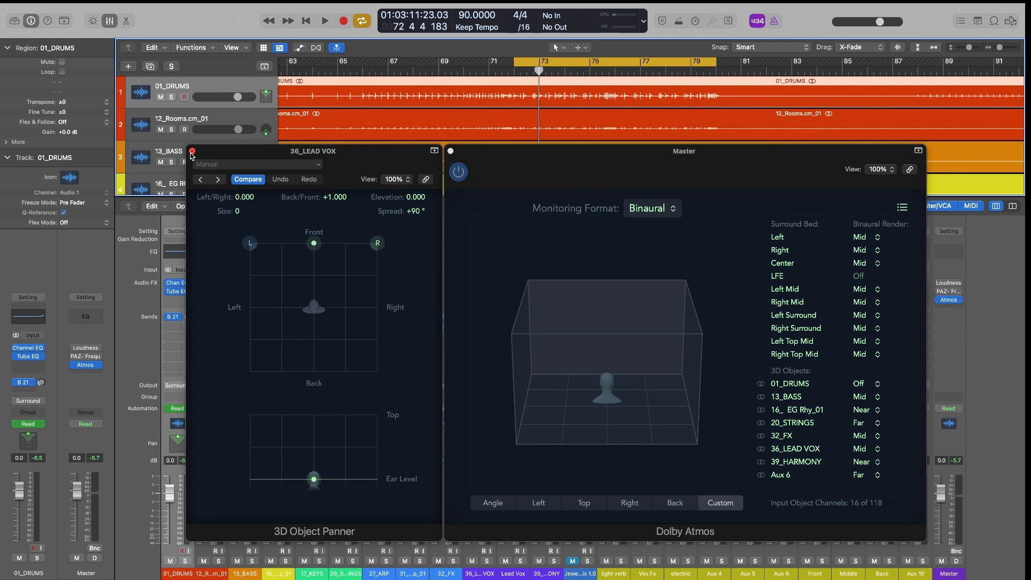
# - Set the binaural render mode of the 36_LEAD VOX object to Near
pyautogui.moveTo(505, 173); pyautogui.dragTo(523, 174)
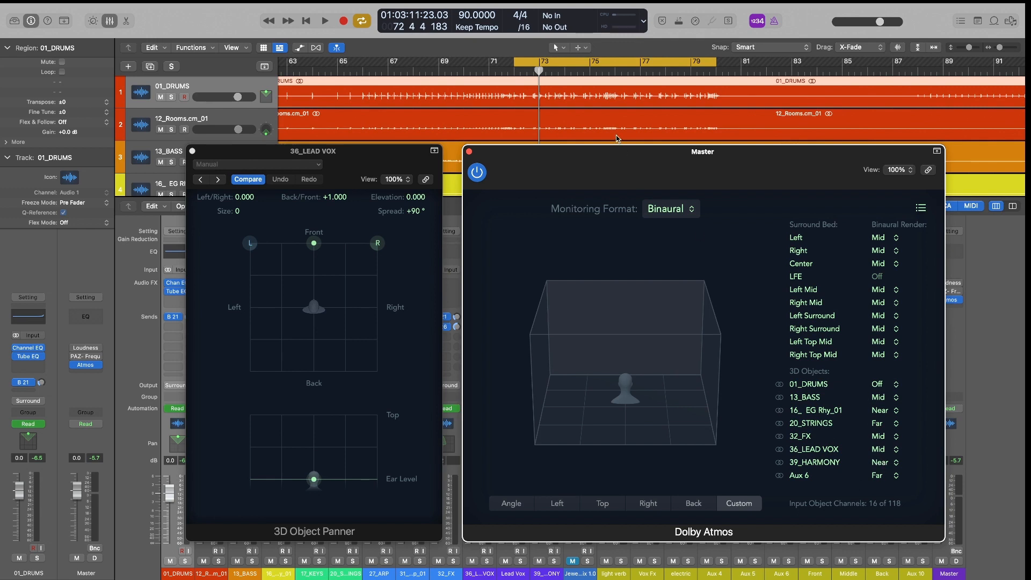
pyautogui.scroll(-5, 615, 114)
pyautogui.scroll(-6, 615, 114)
pyautogui.click(883, 461)
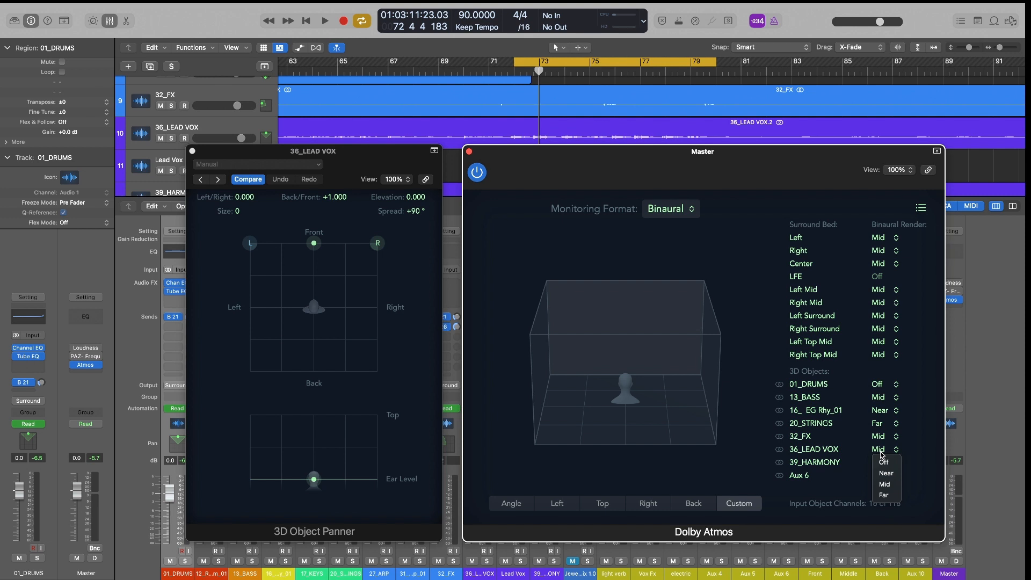
pyautogui.click(885, 473)
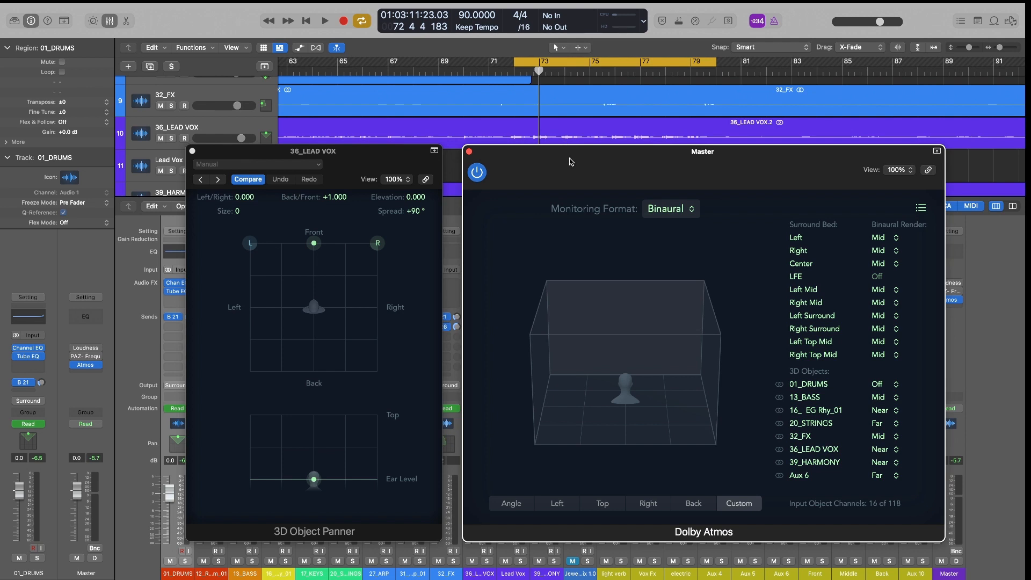
pyautogui.scroll(-1, 555, 115)
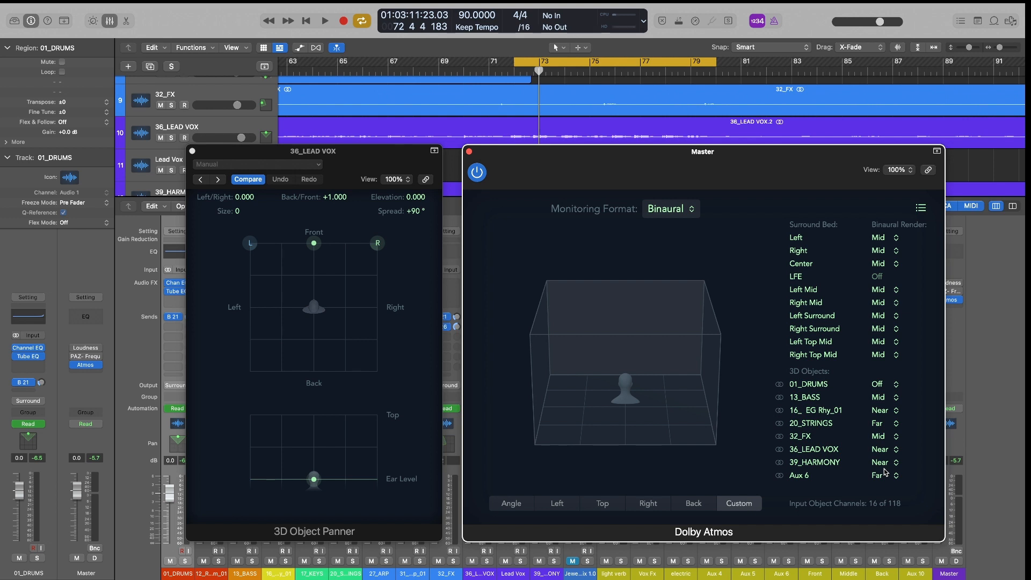
pyautogui.moveTo(731, 154); pyautogui.dragTo(729, 155)
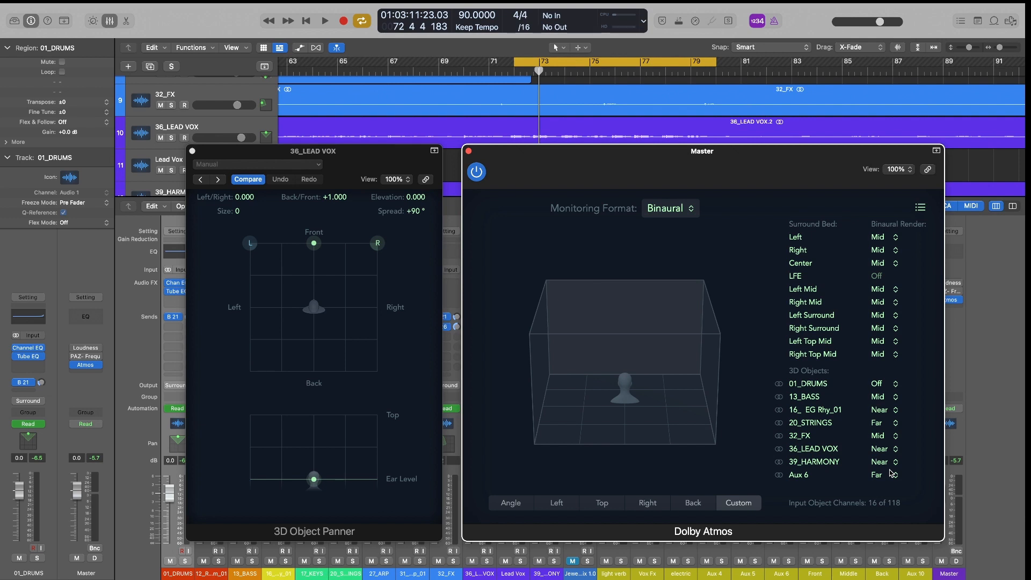
# - Close the lead vocal's panner window and view the output options of the 01_DRUMS channel, leaving them unchanged
pyautogui.click(192, 151)
pyautogui.click(192, 151)
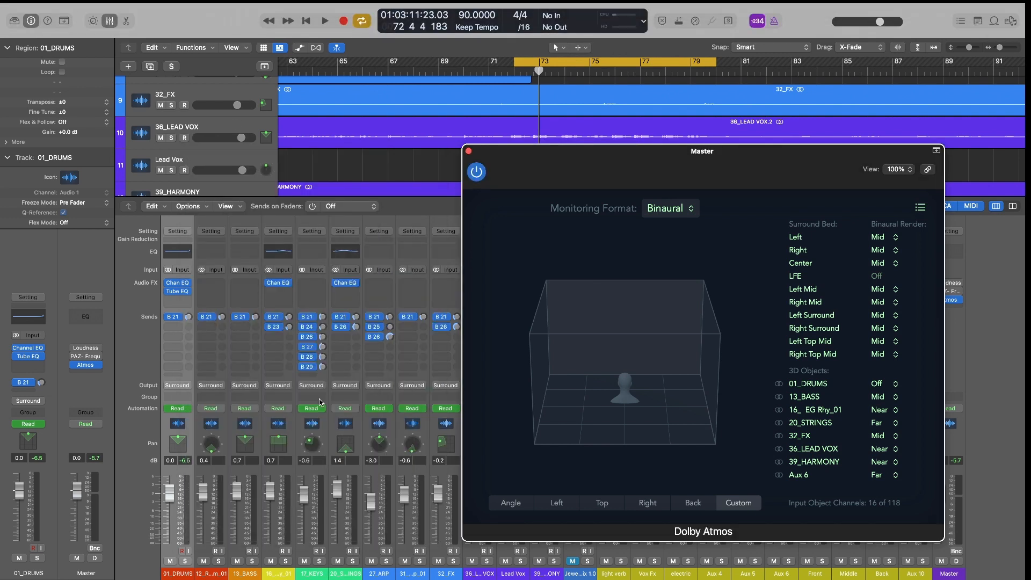
pyautogui.click(180, 387)
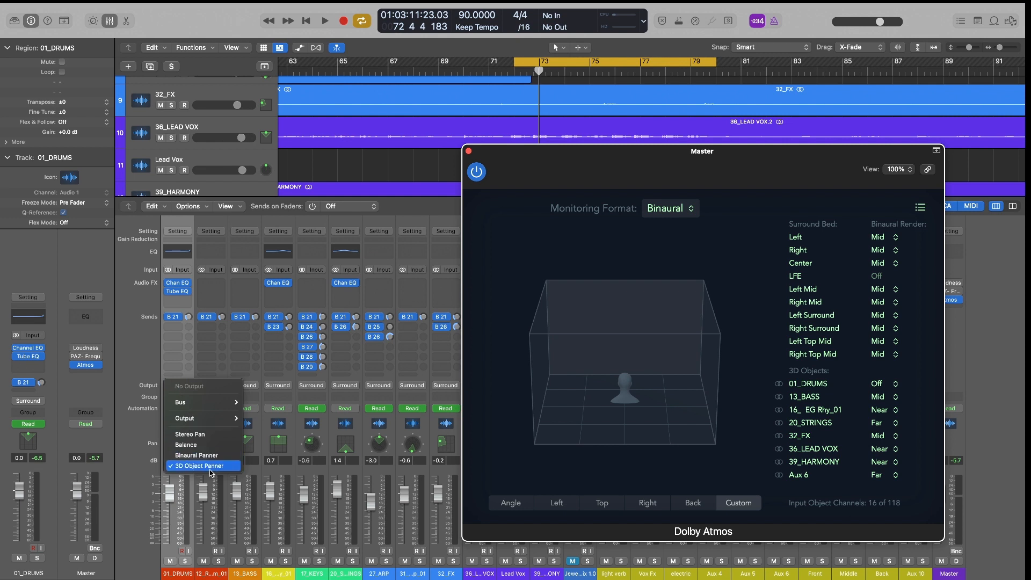
pyautogui.click(184, 222)
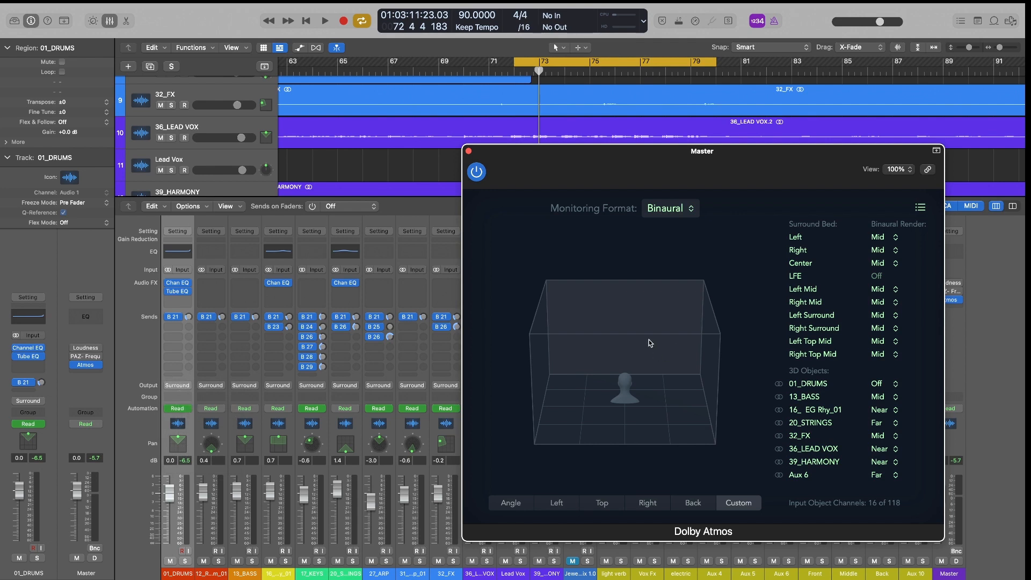
# - Move the Dolby Atmos window clear of the drum channels, and briefly view the 3D Object Panner of 01_DRUMS
pyautogui.moveTo(557, 166); pyautogui.dragTo(543, 124)
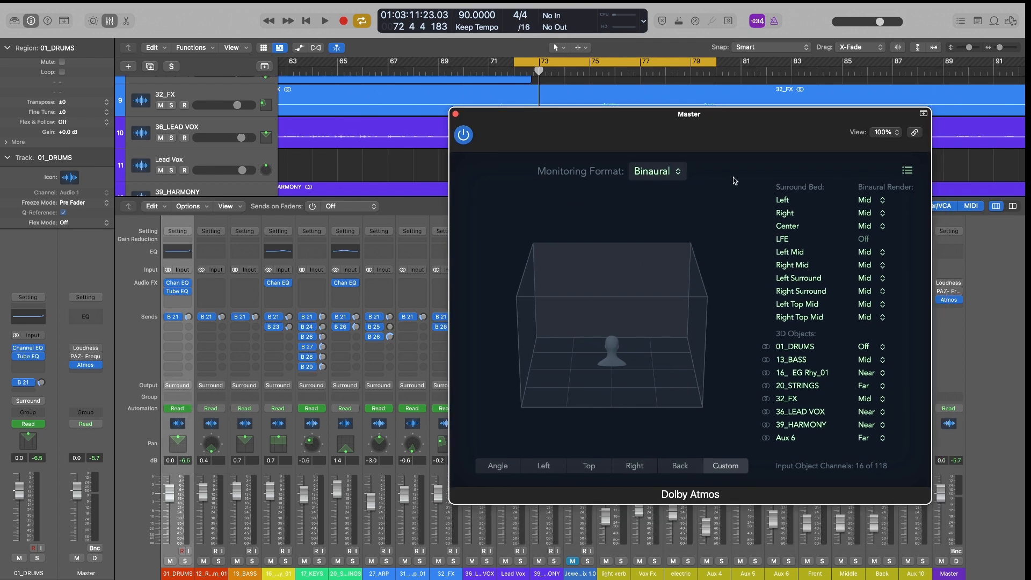
pyautogui.moveTo(661, 139); pyautogui.dragTo(680, 143)
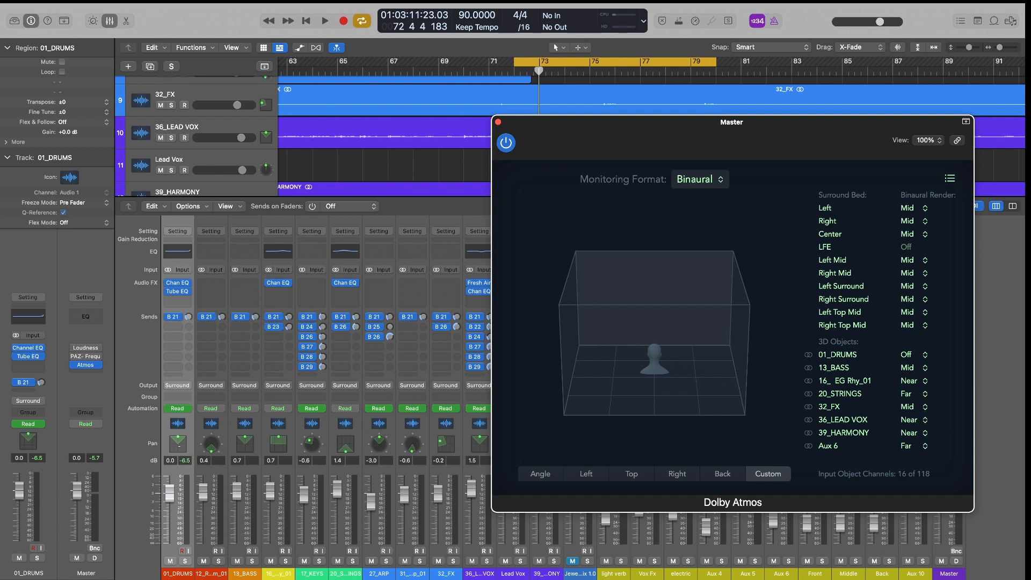
pyautogui.doubleClick(179, 447)
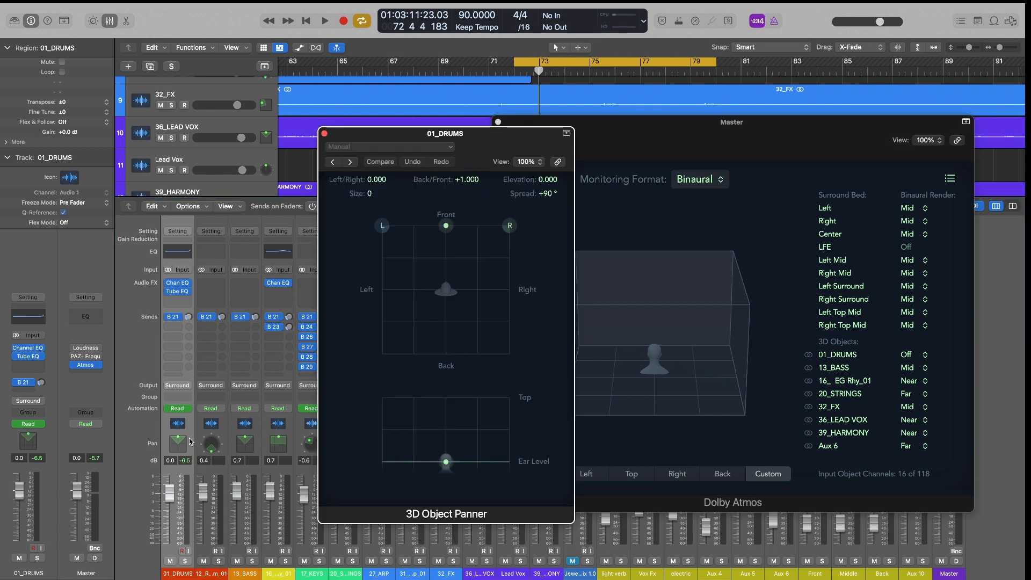
pyautogui.click(326, 135)
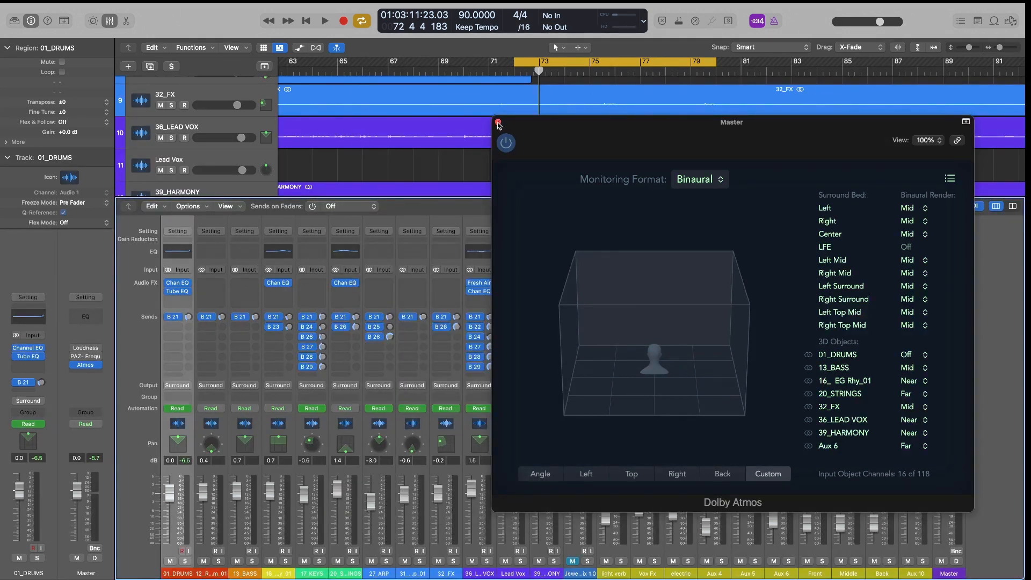